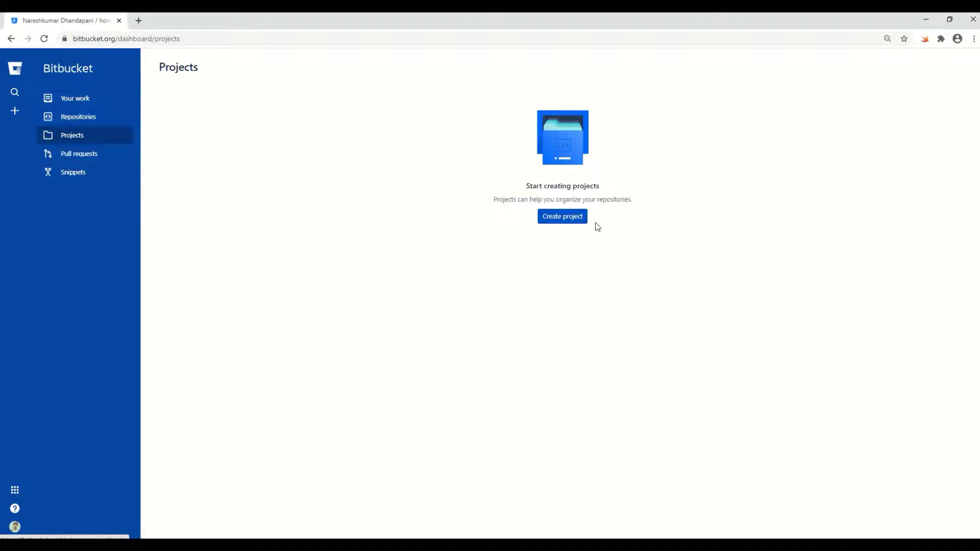
# - Create a project named Training with the description "Training demo"
pyautogui.click(553, 218)
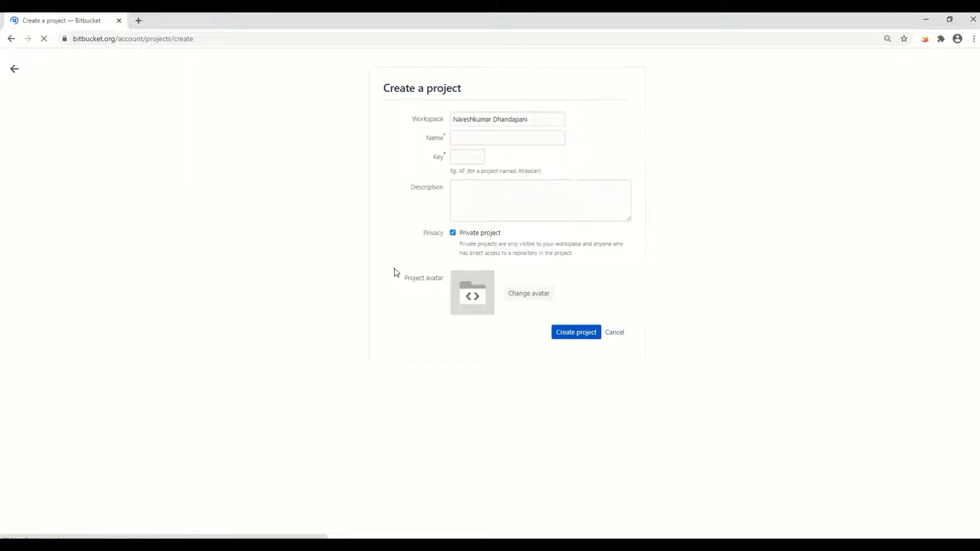
pyautogui.click(495, 138)
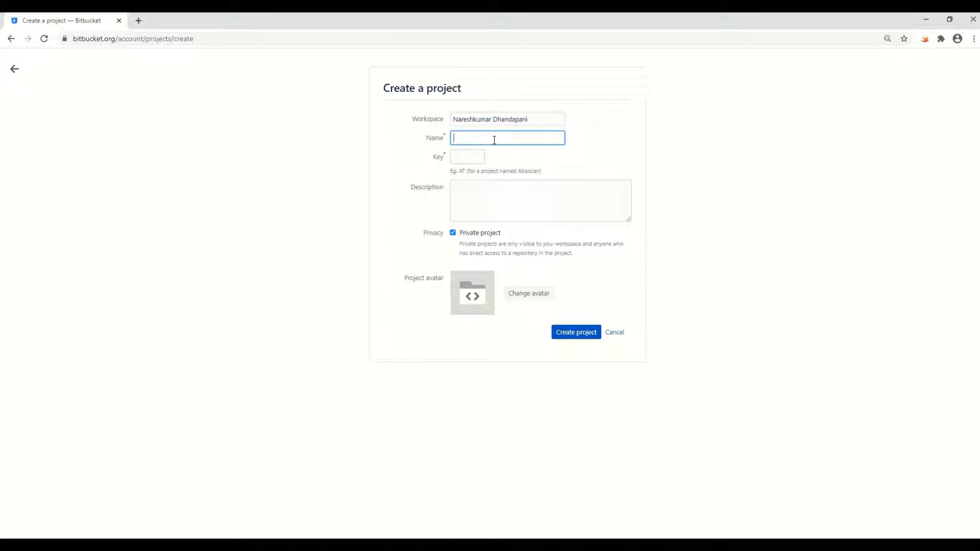
pyautogui.write('Training')
pyautogui.click(559, 156)
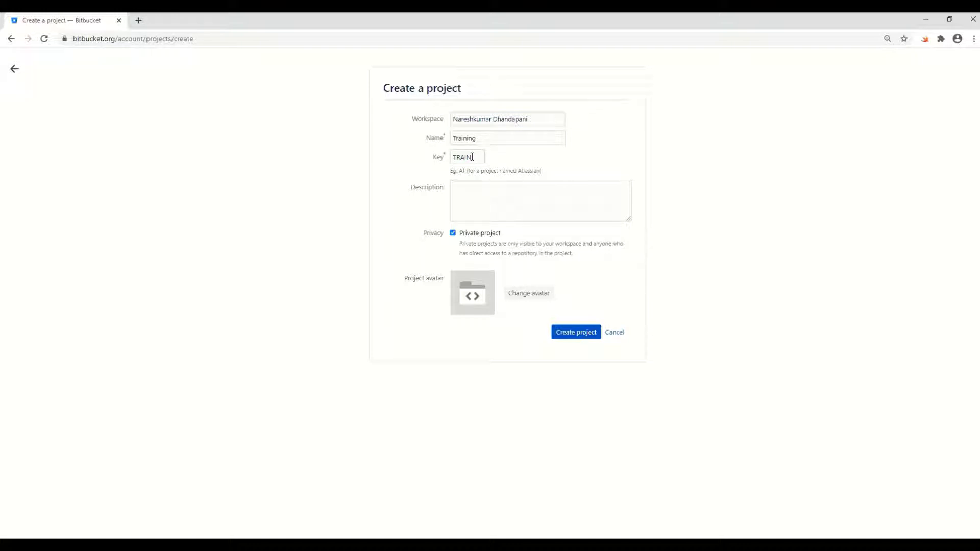
pyautogui.click(467, 194)
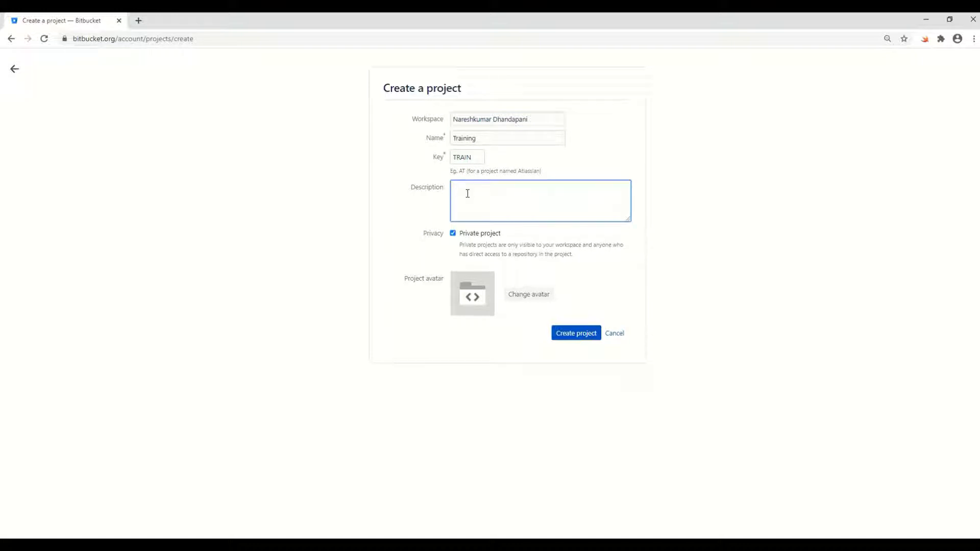
pyautogui.write('Training demo')
pyautogui.click(548, 352)
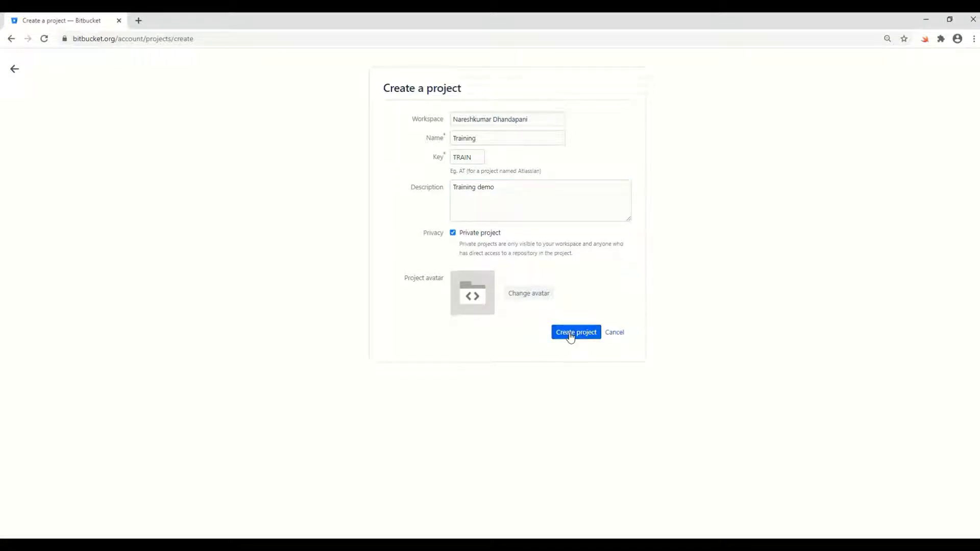
pyautogui.click(573, 336)
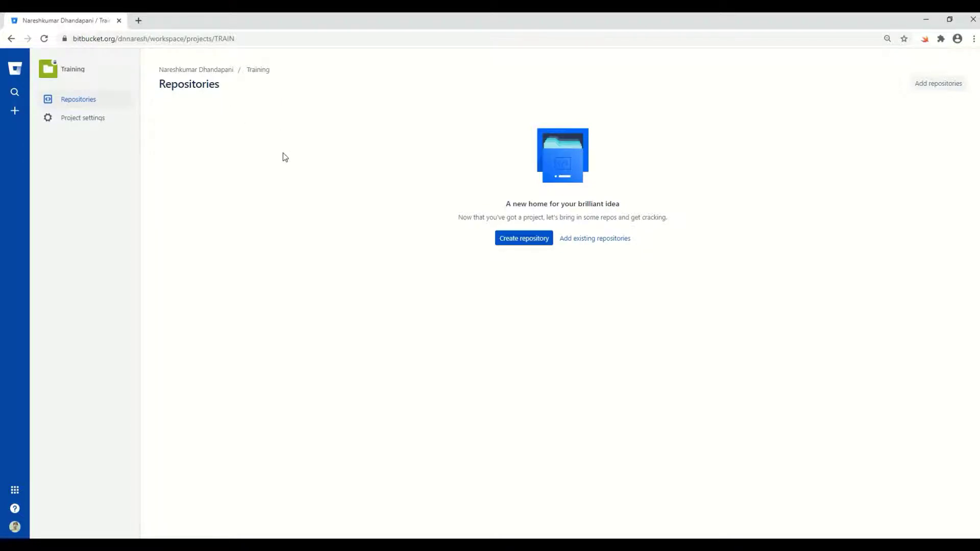
# - Create a repository named SampleJavaProject in the Training project, keeping the default README and advanced settings
pyautogui.click(519, 240)
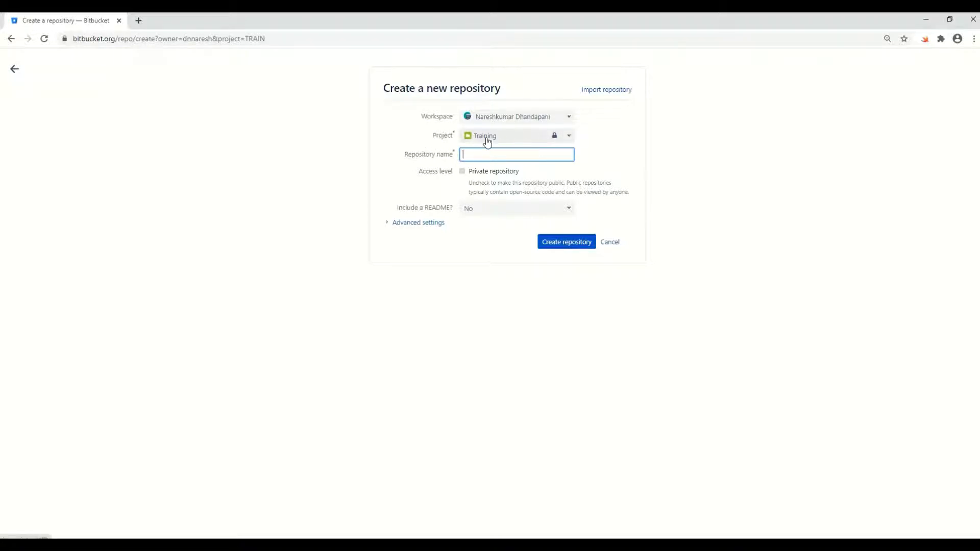
pyautogui.click(568, 137)
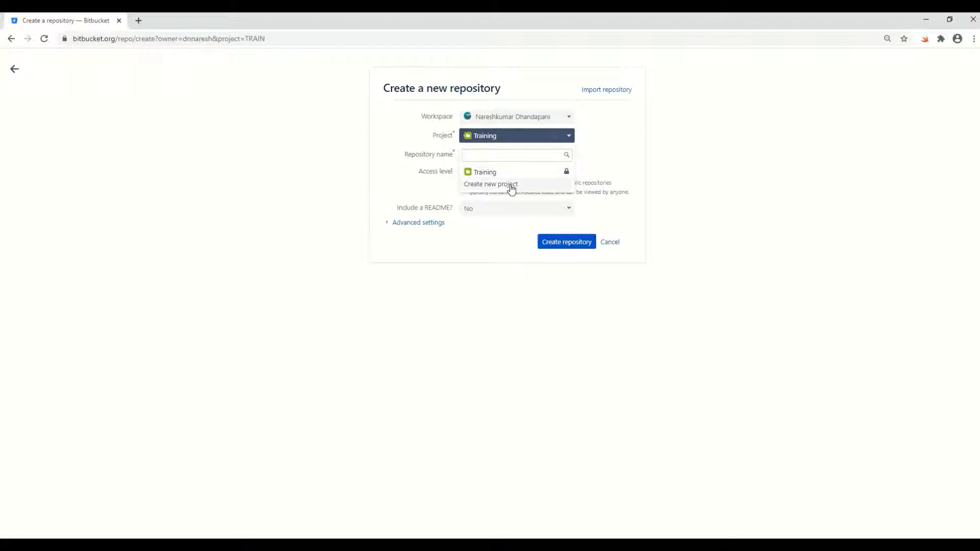
pyautogui.click(634, 146)
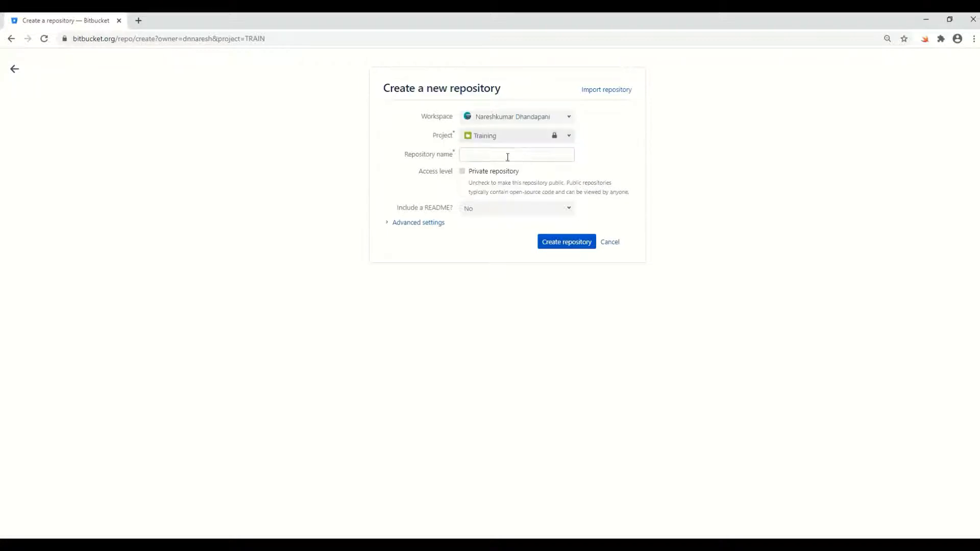
pyautogui.click(496, 154)
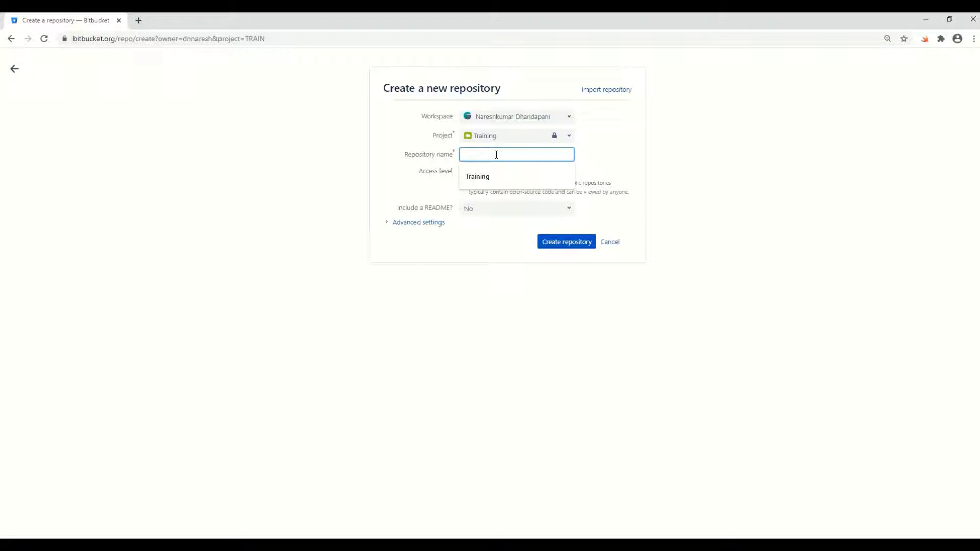
pyautogui.write('Sample')
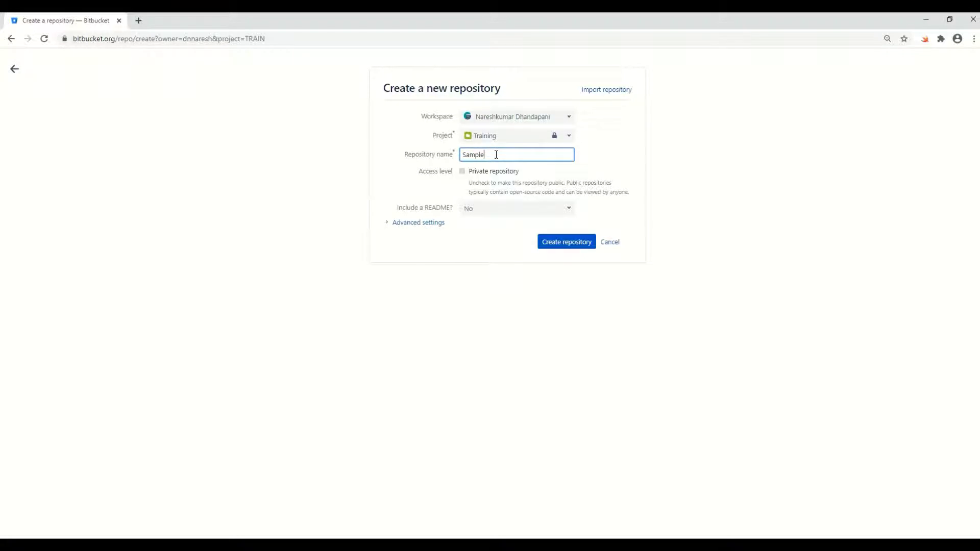
pyautogui.write('JavaProject')
pyautogui.click(699, 175)
pyautogui.moveTo(464, 176)
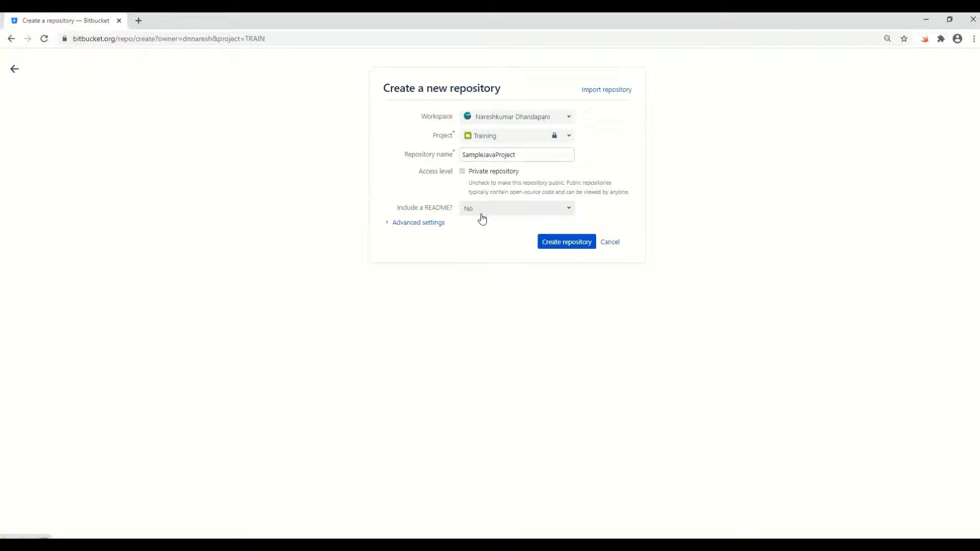
pyautogui.click(388, 223)
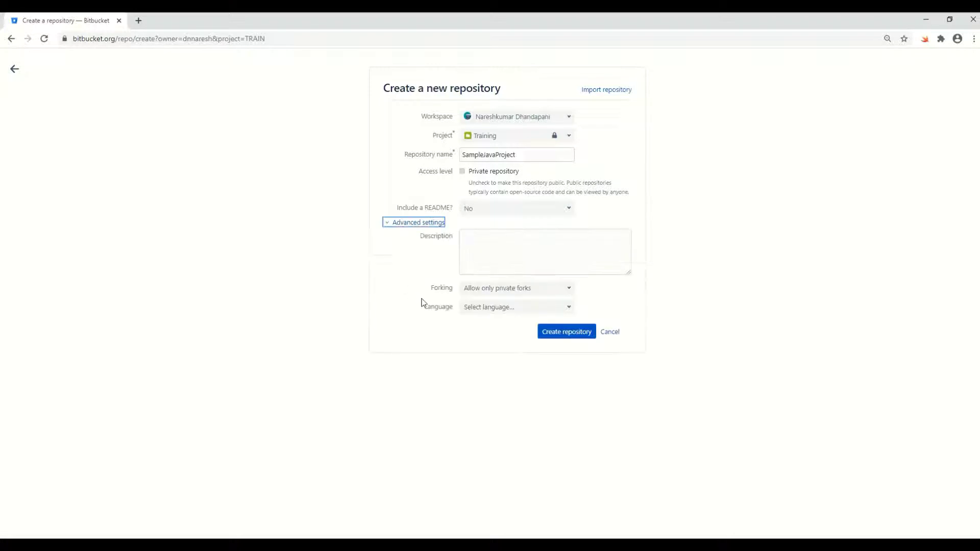
pyautogui.click(568, 333)
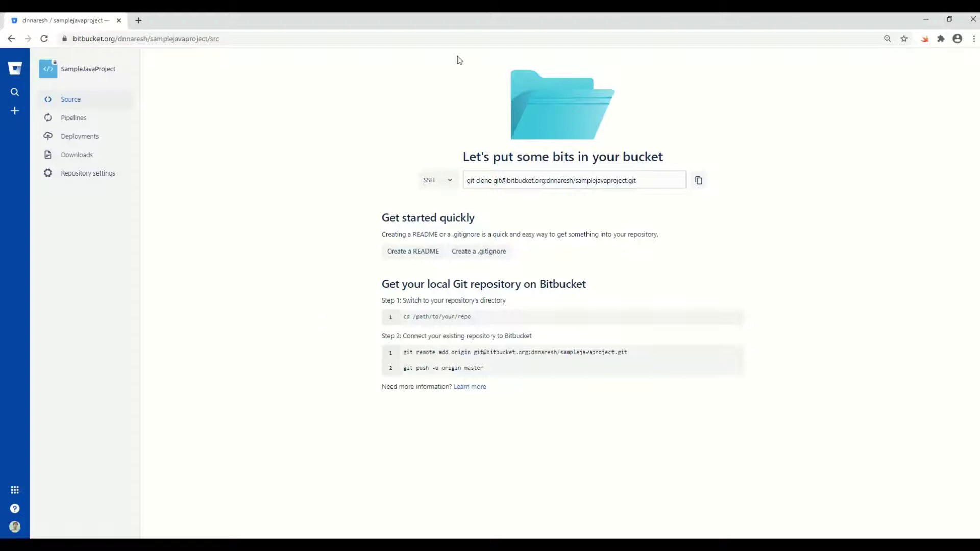
# - Open the local SampleJavaProject folder in File Explorer, and review its HelloWorld class and run output in IntelliJ IDEA
pyautogui.hotkey('alt', 'Tab')
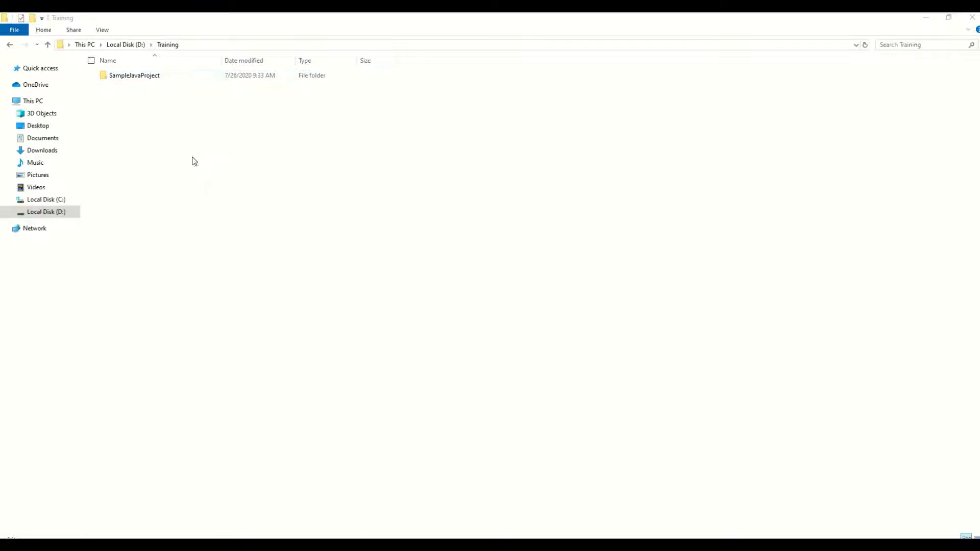
pyautogui.doubleClick(137, 77)
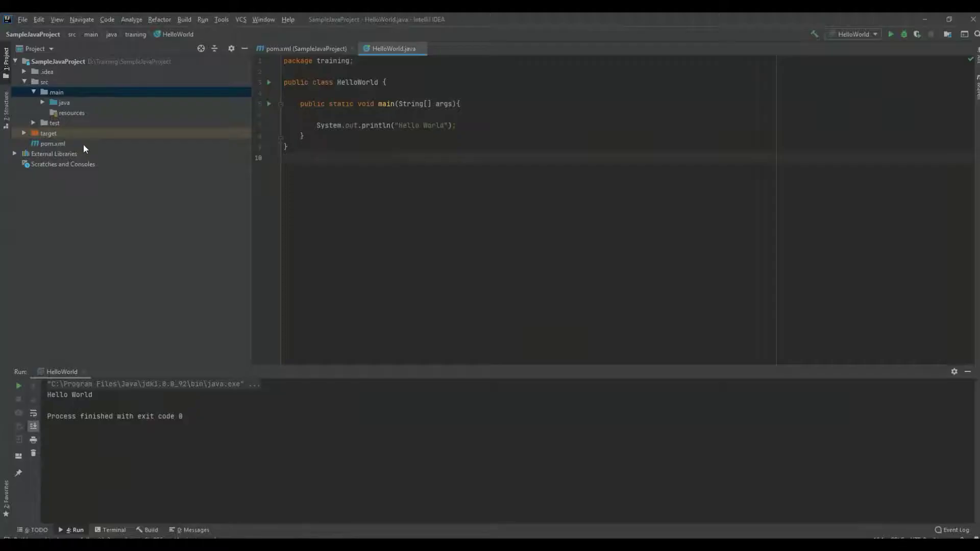
pyautogui.click(43, 103)
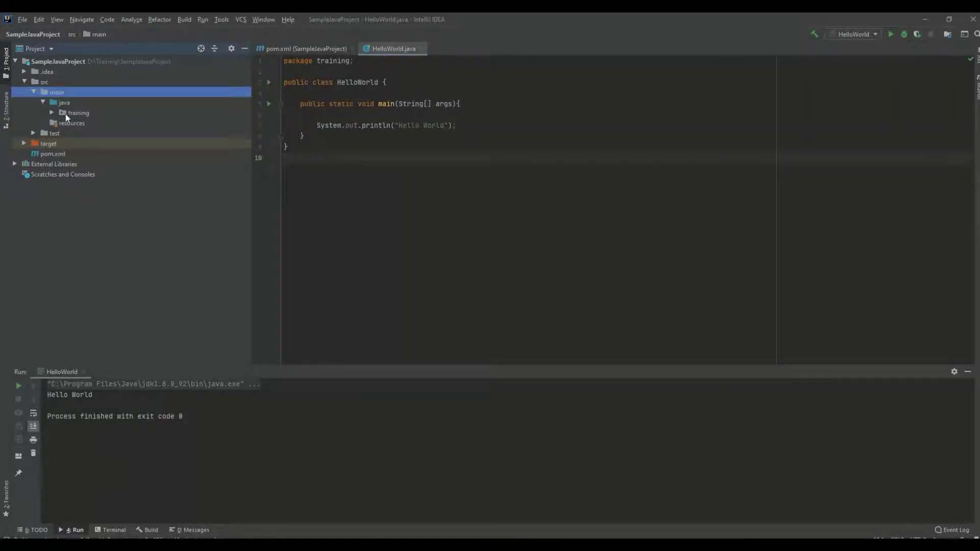
pyautogui.click(51, 113)
pyautogui.doubleClick(85, 123)
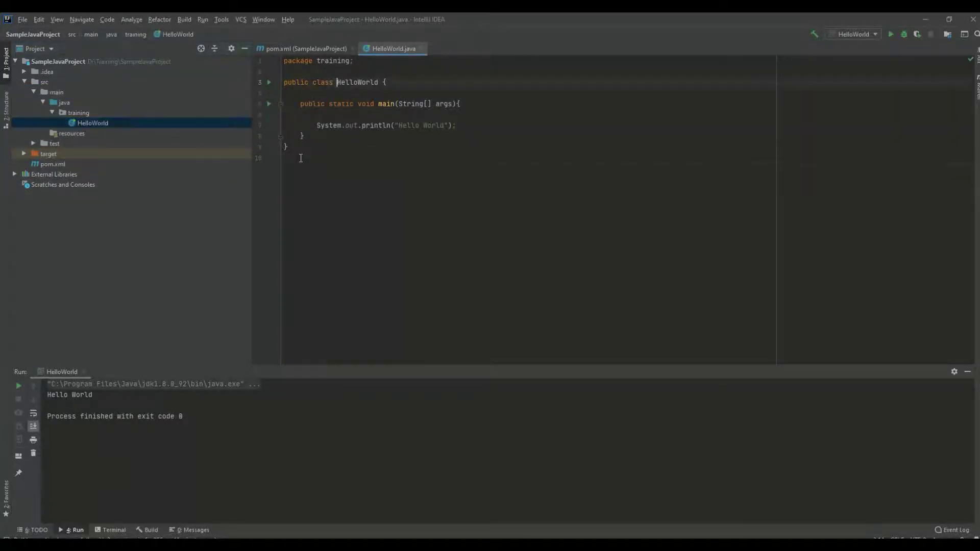
pyautogui.moveTo(92, 395); pyautogui.dragTo(28, 373)
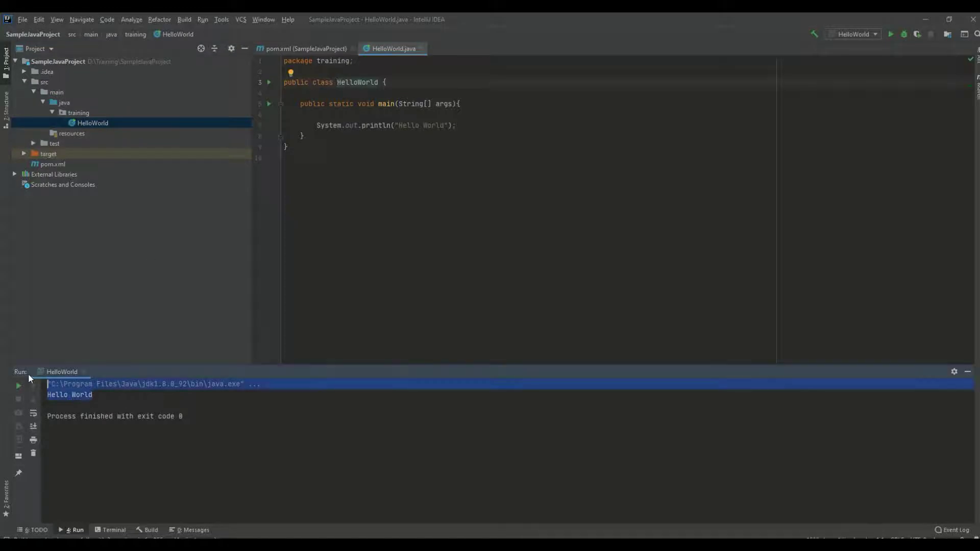
pyautogui.click(160, 419)
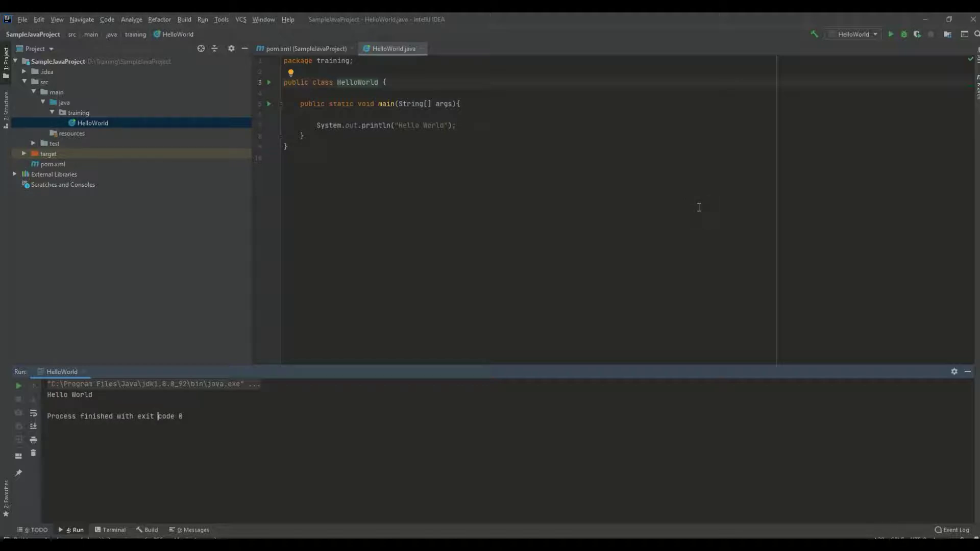
pyautogui.click(926, 15)
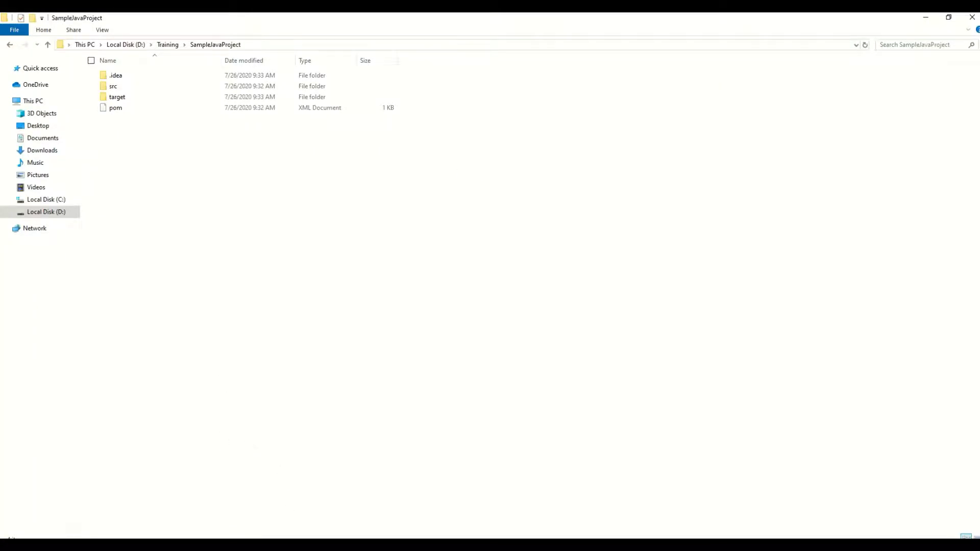
# - Switch to the Bitbucket repository page in Chrome and examine the commands for connecting an existing local repository
pyautogui.moveTo(138, 544)
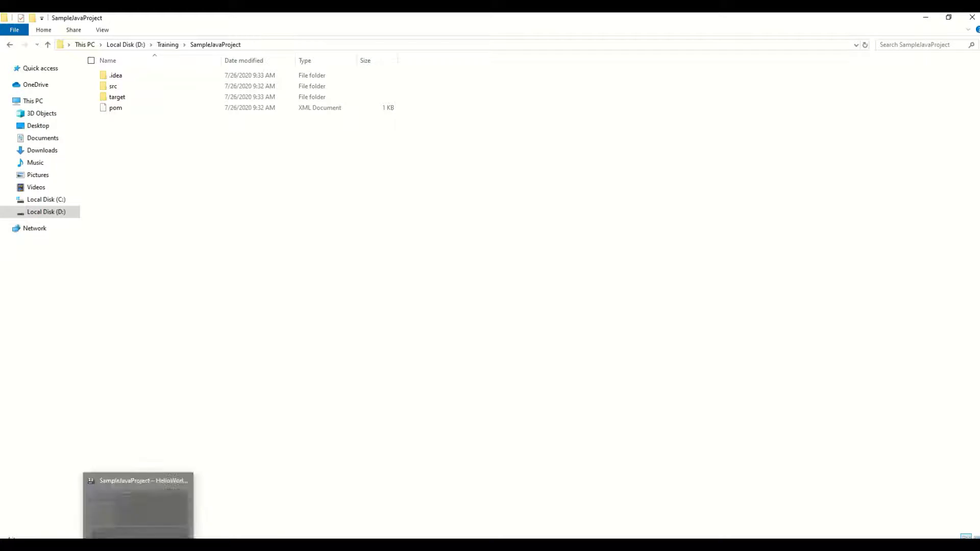
pyautogui.click(310, 544)
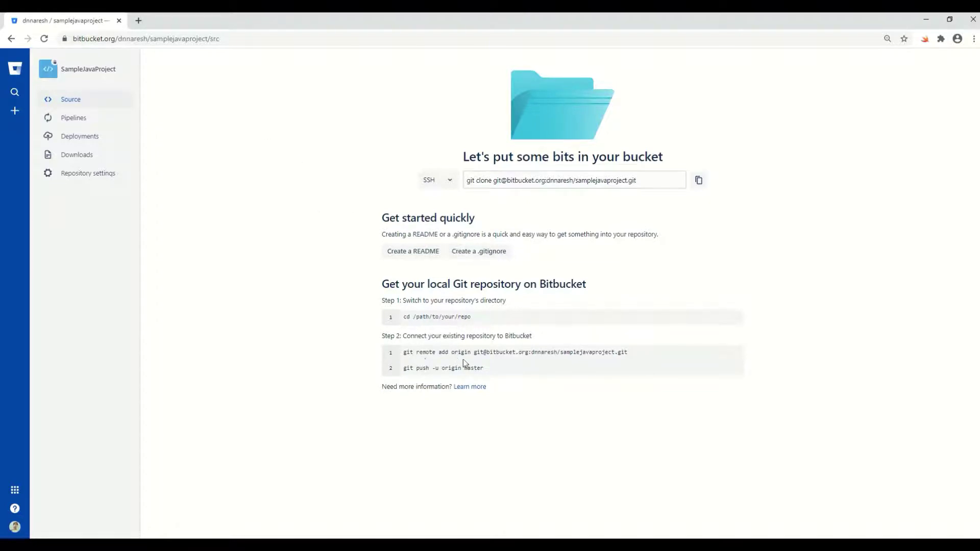
pyautogui.doubleClick(427, 352)
pyautogui.click(570, 379)
pyautogui.moveTo(630, 352); pyautogui.dragTo(413, 352)
pyautogui.click(494, 406)
# - Switch to Notepad++ and review the noted project location, git init and git remote add lines
pyautogui.hotkey('alt', 'Tab')
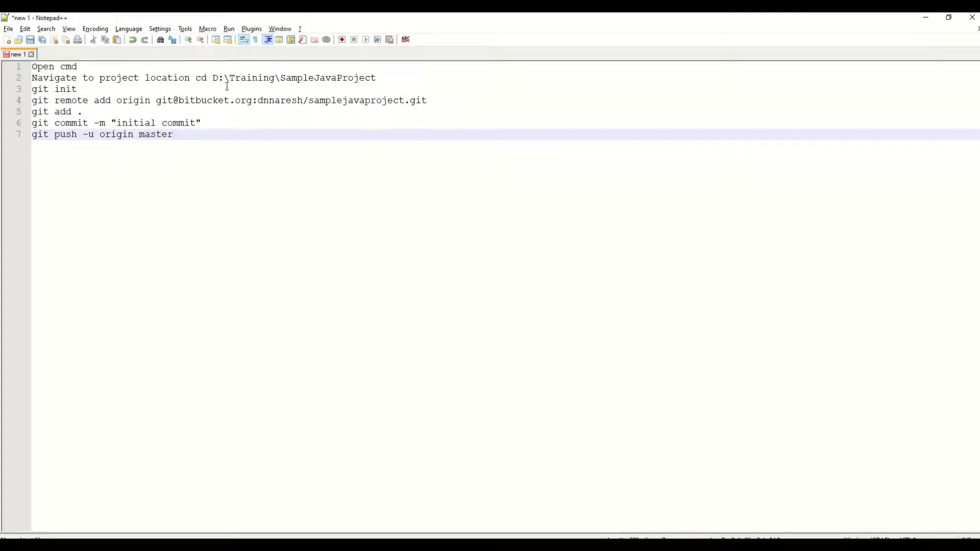
pyautogui.doubleClick(339, 77)
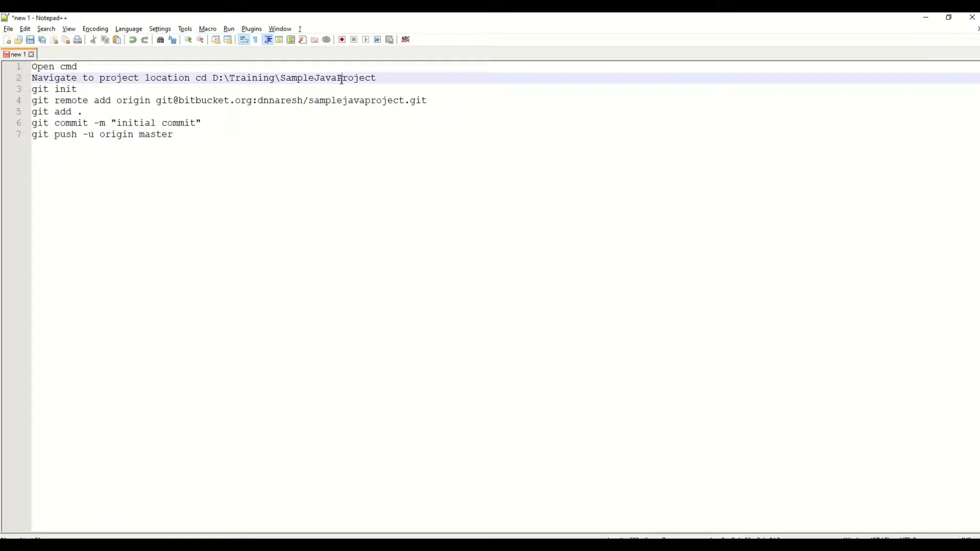
pyautogui.click(93, 89)
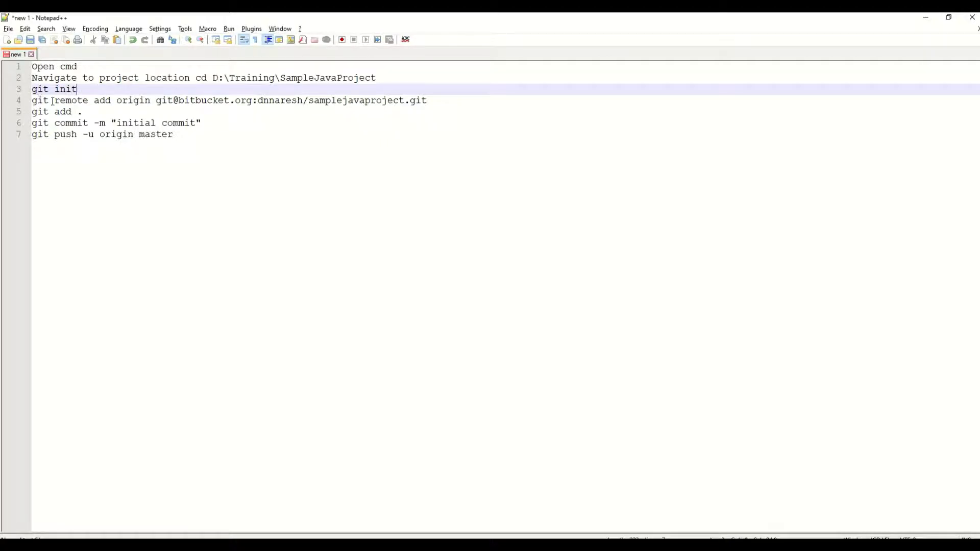
pyautogui.click(89, 100)
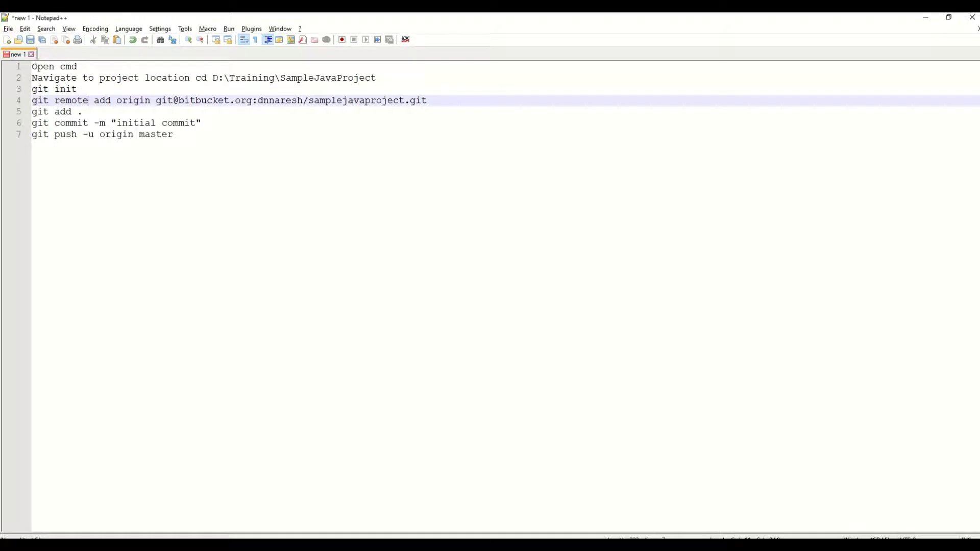
# - Check the git remote add origin command on the Bitbucket page against the notes, and return to Notepad++
pyautogui.hotkey('alt', 'Tab')
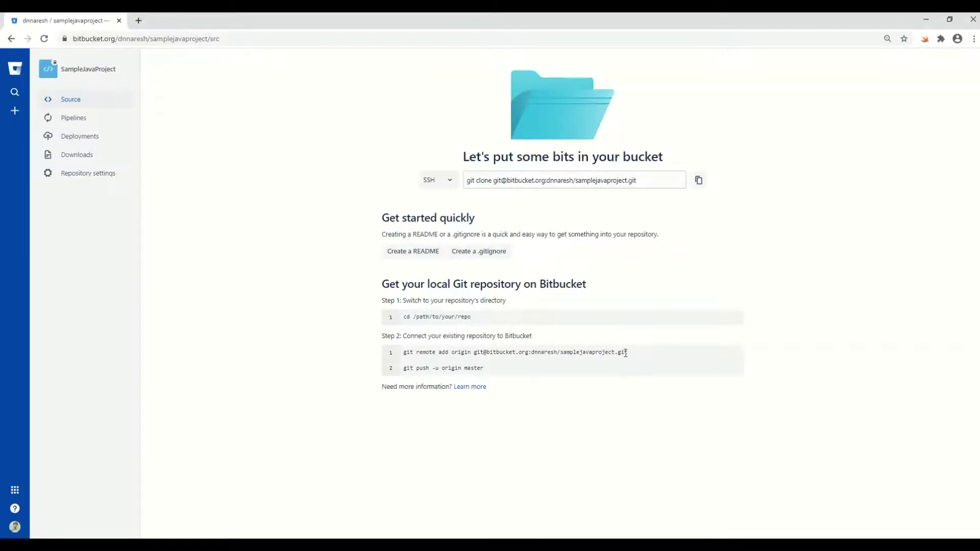
pyautogui.moveTo(625, 352); pyautogui.dragTo(394, 355)
pyautogui.click(508, 408)
pyautogui.click(926, 20)
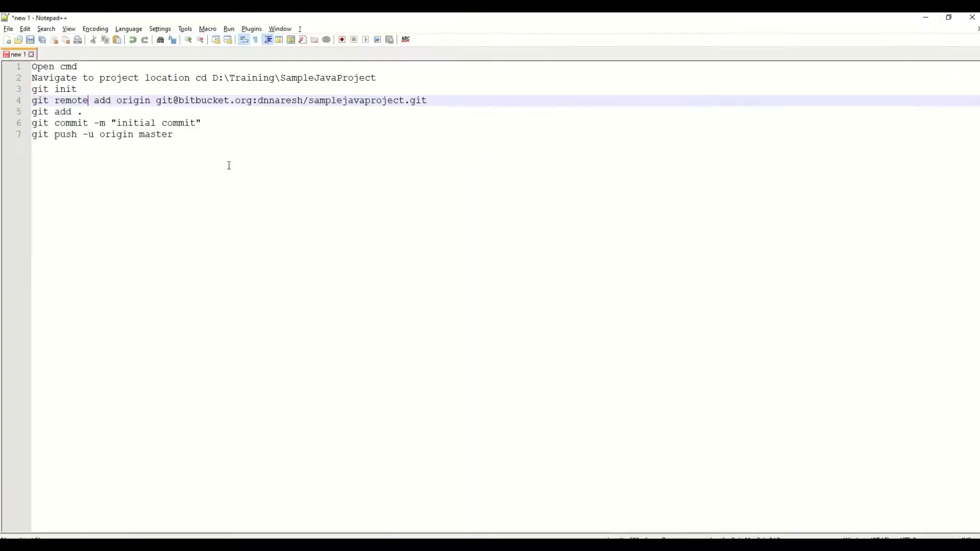
# - Review the git add, git commit and git push lines in the command notes
pyautogui.click(229, 165)
pyautogui.moveTo(33, 112); pyautogui.dragTo(81, 114)
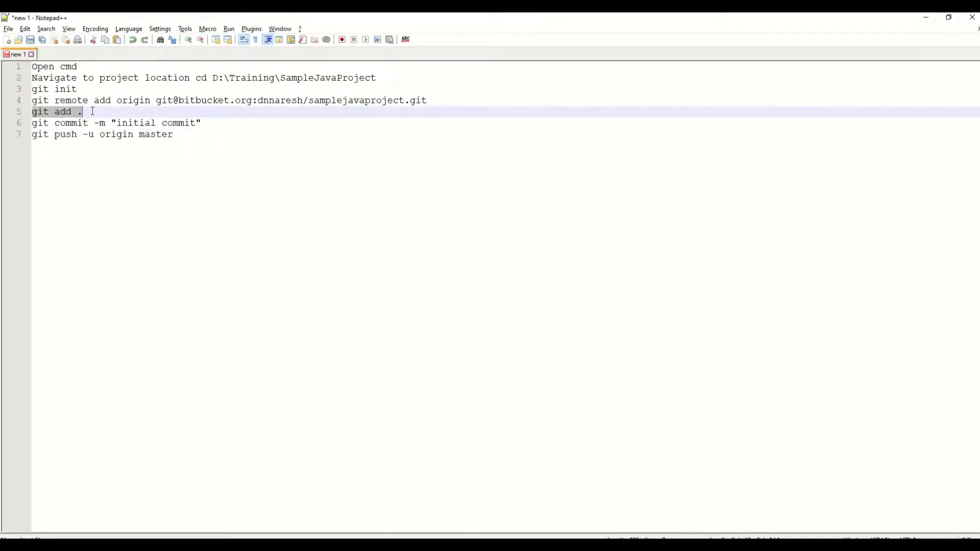
pyautogui.moveTo(32, 122)
pyautogui.mouseDown()
pyautogui.moveTo(210, 122)
pyautogui.moveTo(24, 127)
pyautogui.mouseUp()
pyautogui.click(199, 151)
pyautogui.click(101, 173)
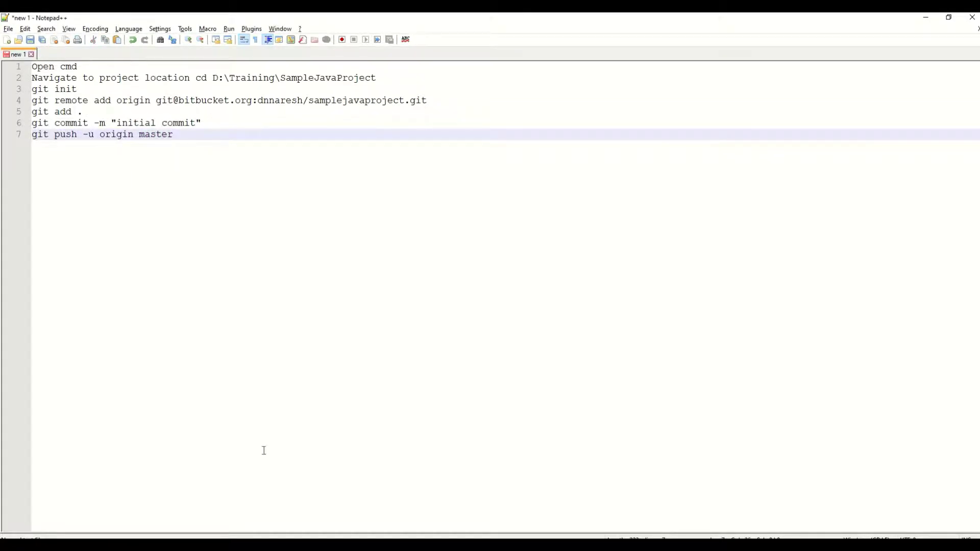
# - Change the Command Prompt's working location to D:\Training\SampleJavaProject using the noted cd command, switch to drive D:, and return to Notepad++
pyautogui.hotkey('alt', 'Tab')
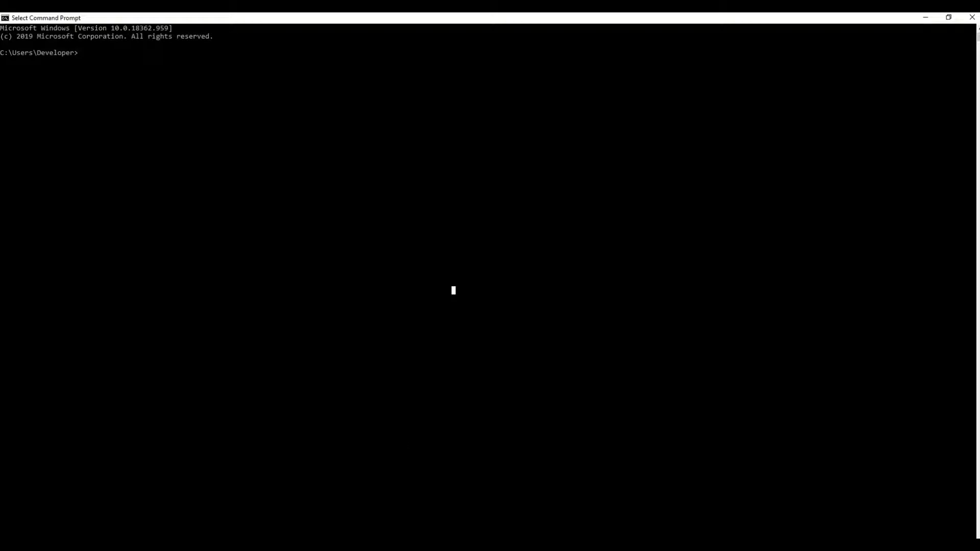
pyautogui.hotkey('alt', 'Tab')
pyautogui.moveTo(377, 77); pyautogui.dragTo(197, 78)
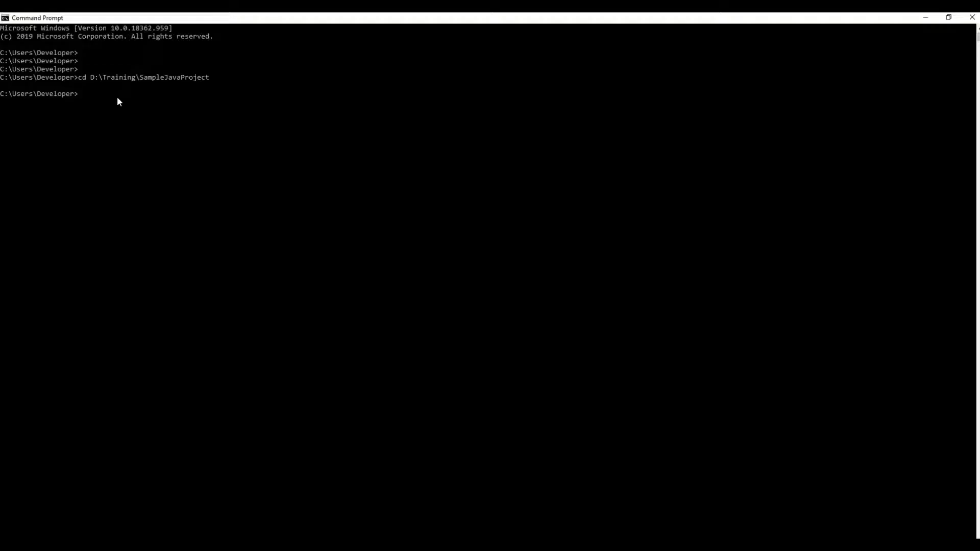
pyautogui.write('D:')
pyautogui.press('Return')
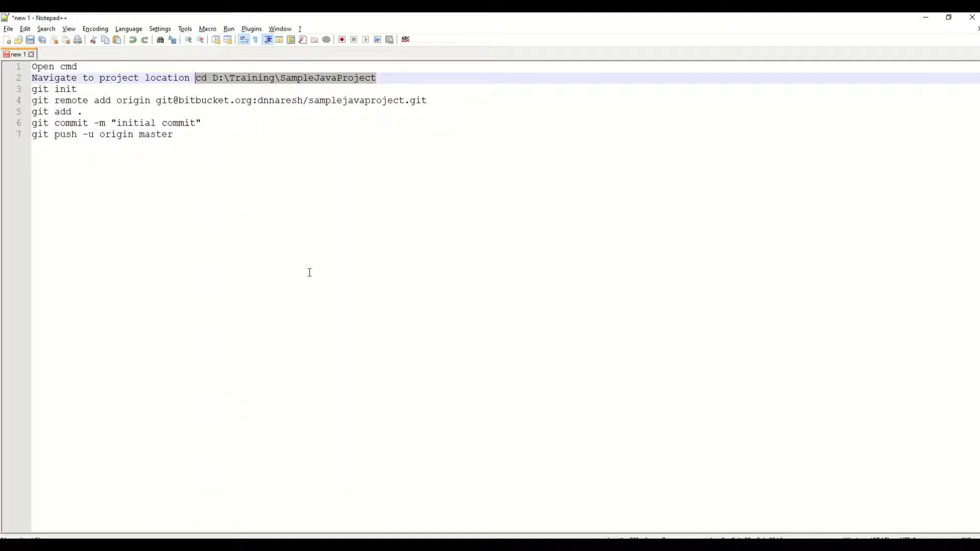
pyautogui.click(309, 239)
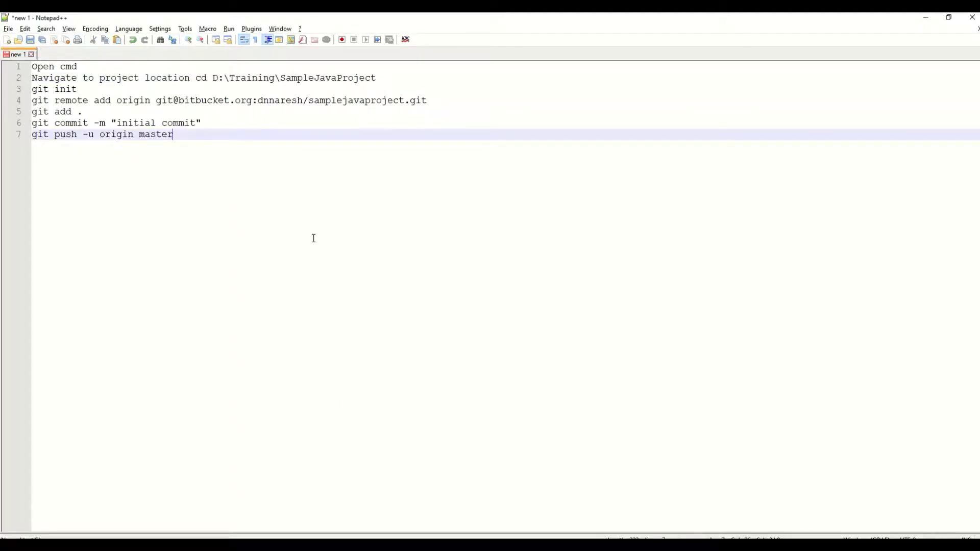
# - Initialize a Git repository in D:\Training\SampleJavaProject from the Command Prompt with the noted git init command
pyautogui.click(76, 89)
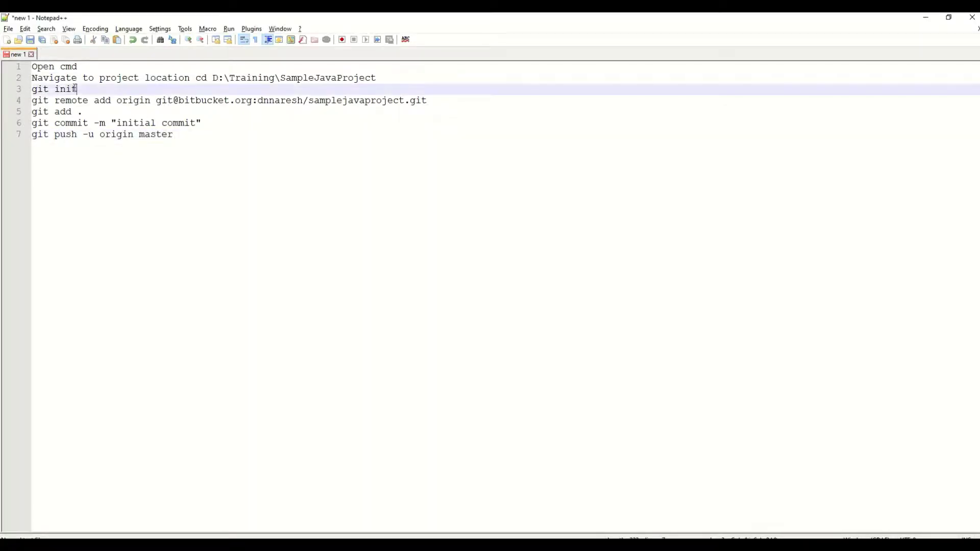
pyautogui.moveTo(75, 89); pyautogui.dragTo(32, 90)
pyautogui.hotkey('alt', 'Tab')
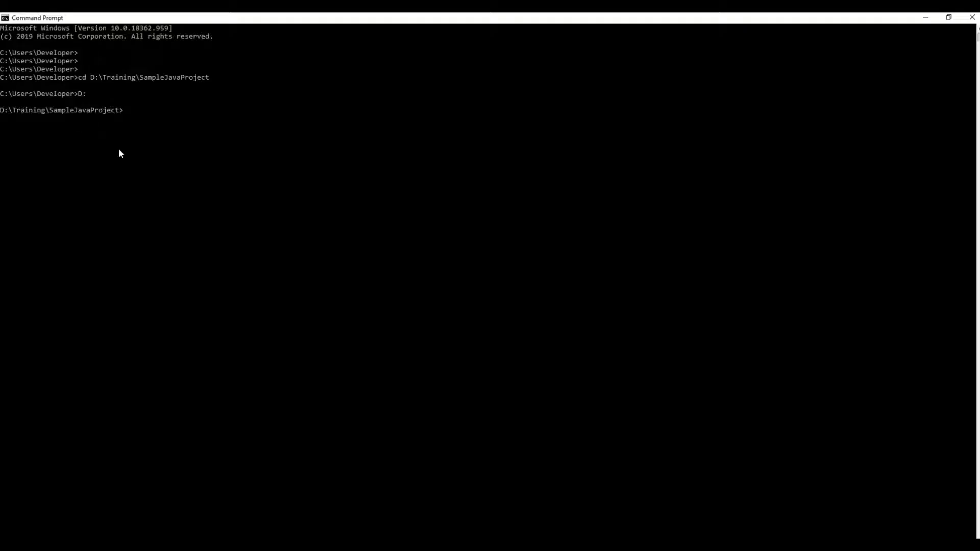
pyautogui.click(118, 150)
pyautogui.press('Escape')
pyautogui.press('Escape')
pyautogui.write('git init')
pyautogui.press('Return')
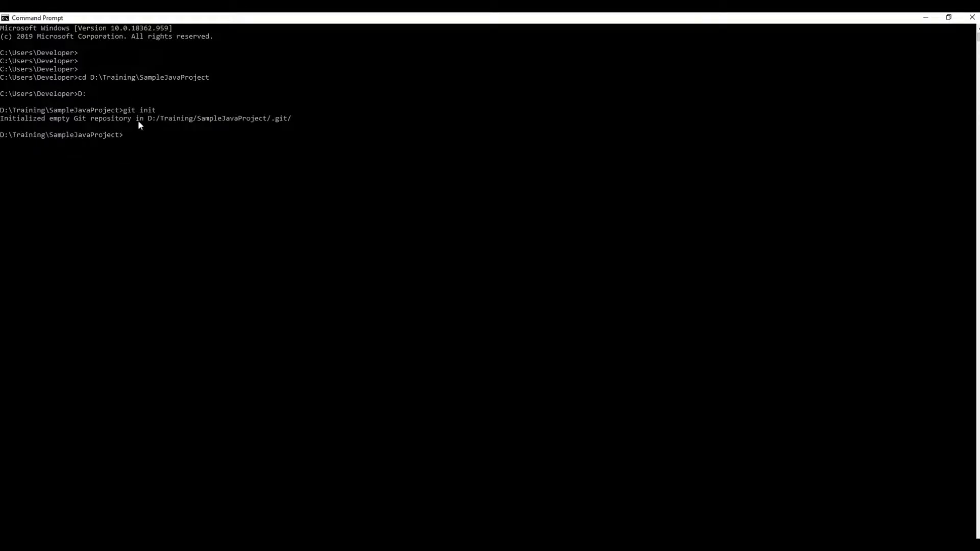
# - Copy the noted git remote add origin command for samplejavaproject.git from Notepad++ and run it in the Command Prompt
pyautogui.hotkey('alt', 'Tab')
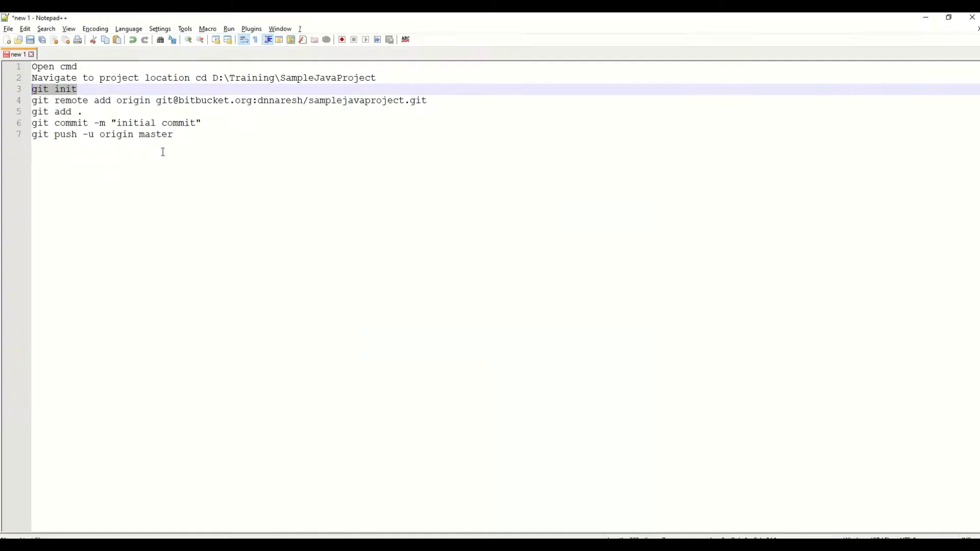
pyautogui.click(180, 135)
pyautogui.moveTo(428, 100); pyautogui.dragTo(30, 101)
pyautogui.hotkey('ctrl', 'c')
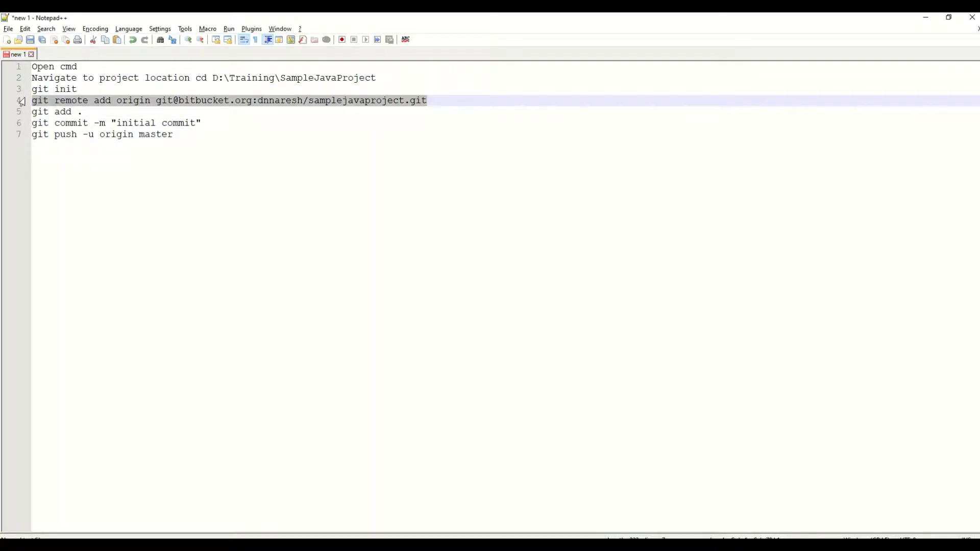
pyautogui.hotkey('alt', 'Tab')
pyautogui.click(92, 143)
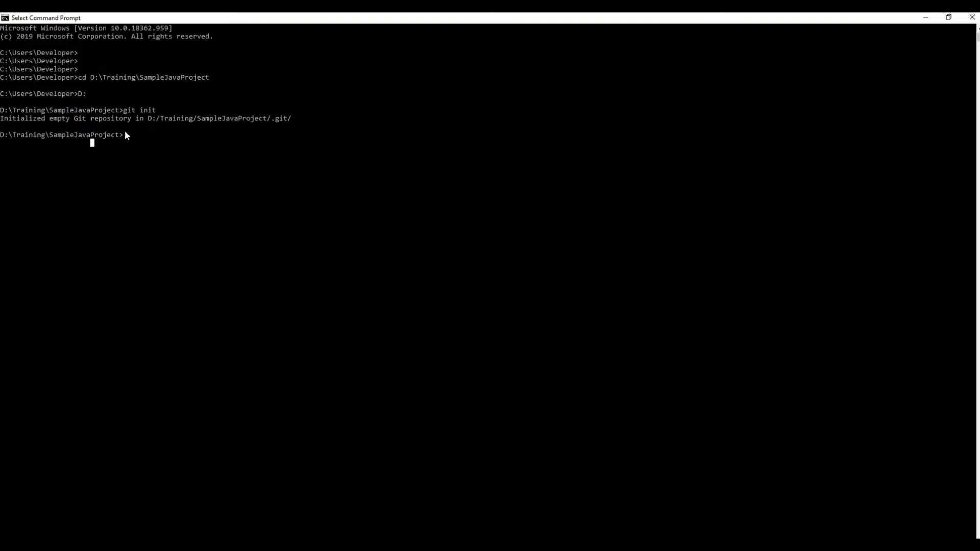
pyautogui.press('Escape')
pyautogui.hotkey('ctrl', 'v')
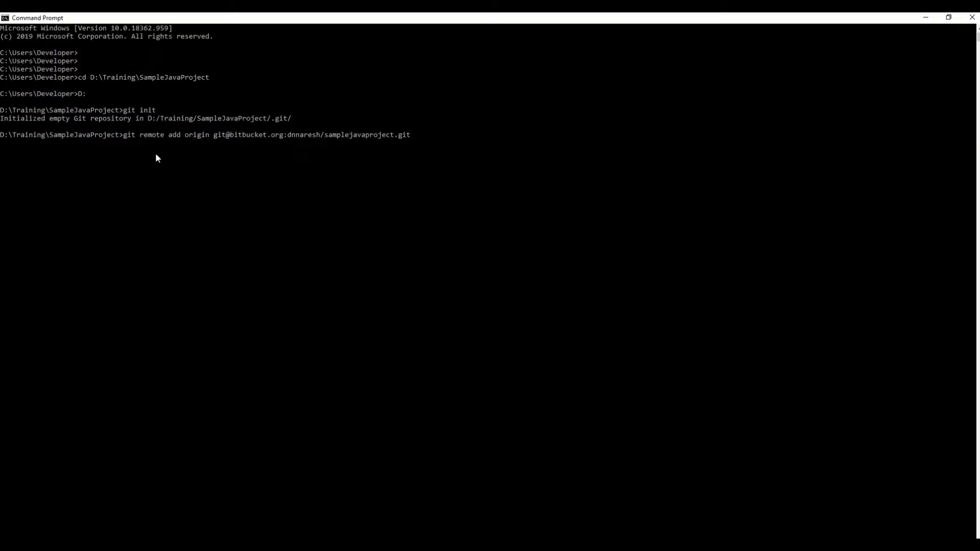
pyautogui.press('Return')
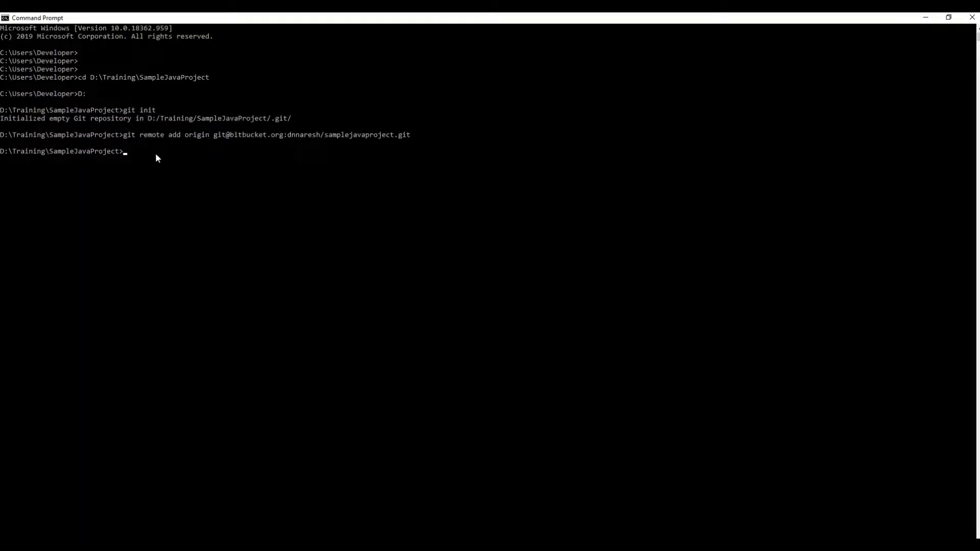
# - Return to Notepad++ and review the git add, git commit and git push lines
pyautogui.hotkey('alt', 'Tab')
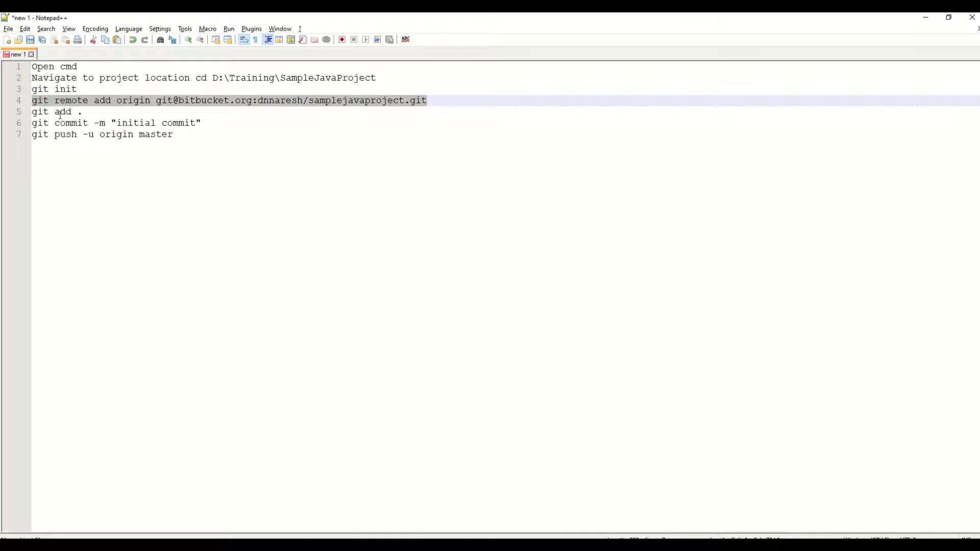
pyautogui.click(85, 114)
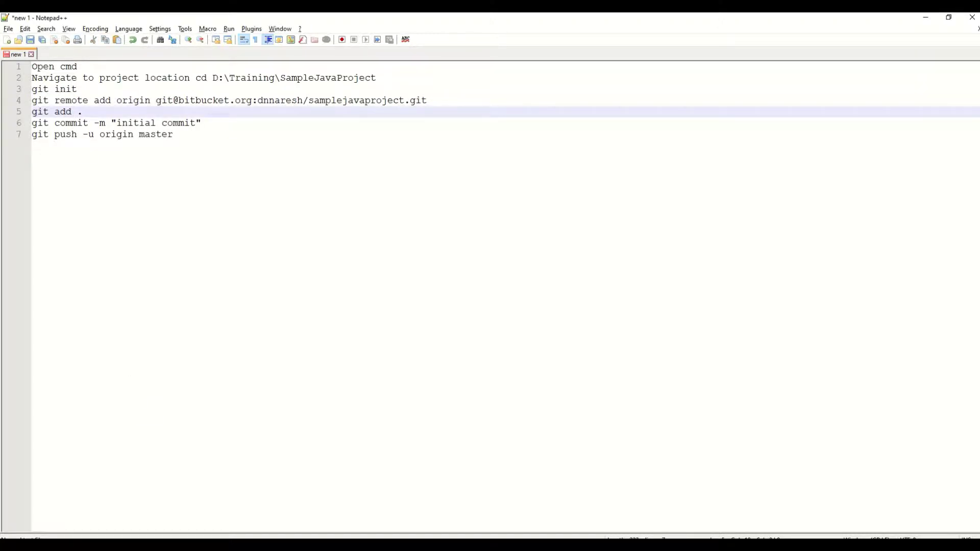
pyautogui.press('Down')
pyautogui.press('Down')
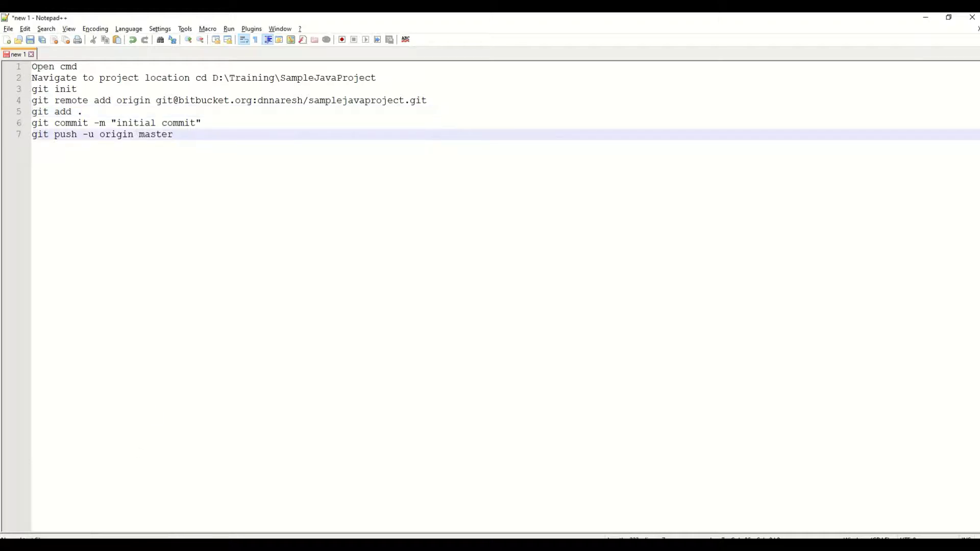
# - Examine SampleJavaProject in IntelliJ IDEA and its folder contents in File Explorer, and return to the HelloWorld code
pyautogui.hotkey('alt', 'Tab')
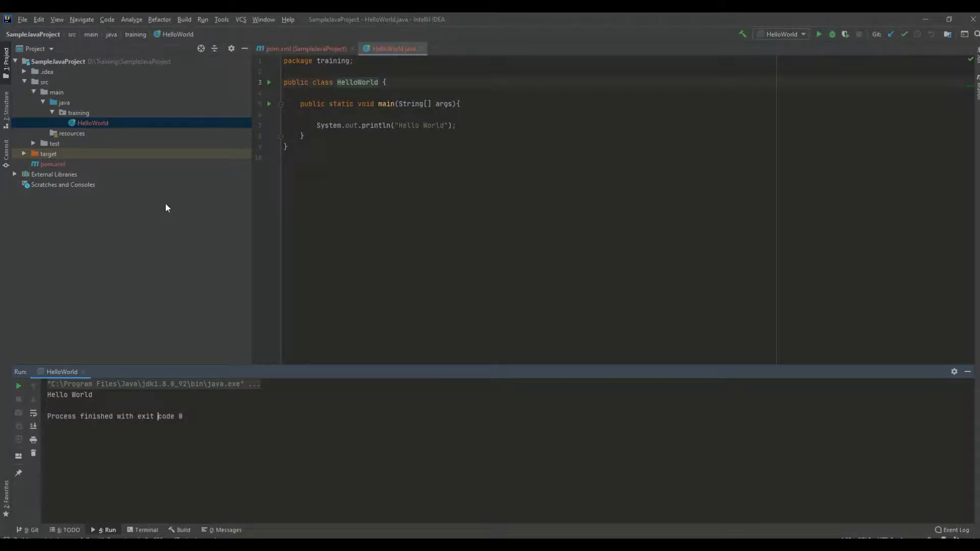
pyautogui.hotkey('alt', 'Tab')
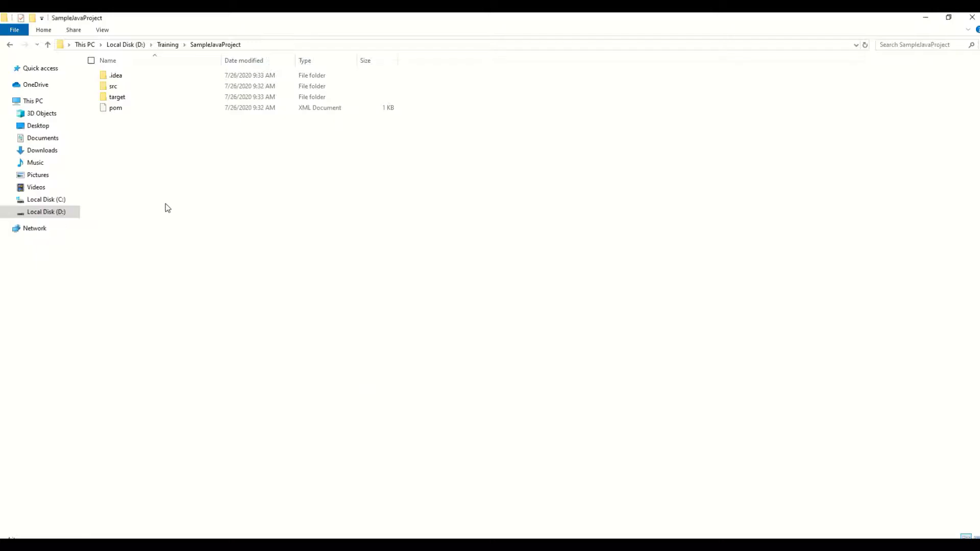
pyautogui.hotkey('alt', 'Tab')
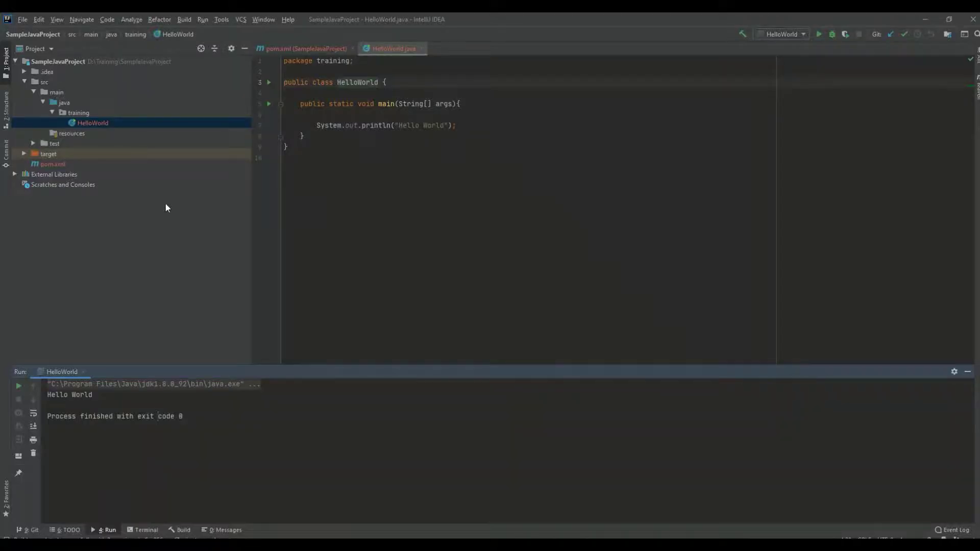
pyautogui.click(382, 207)
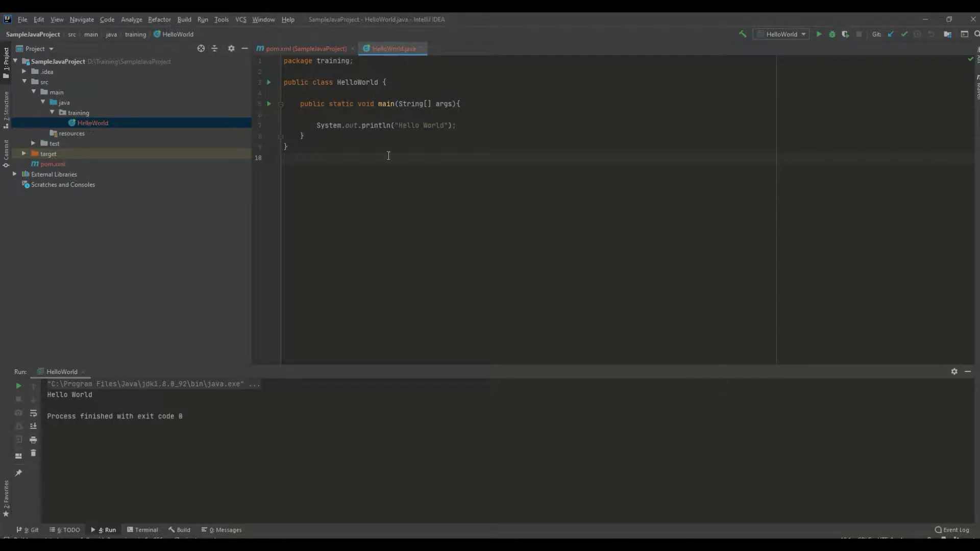
# - Close the pom.xml file in the editor and run HelloWorld.main()
pyautogui.click(352, 48)
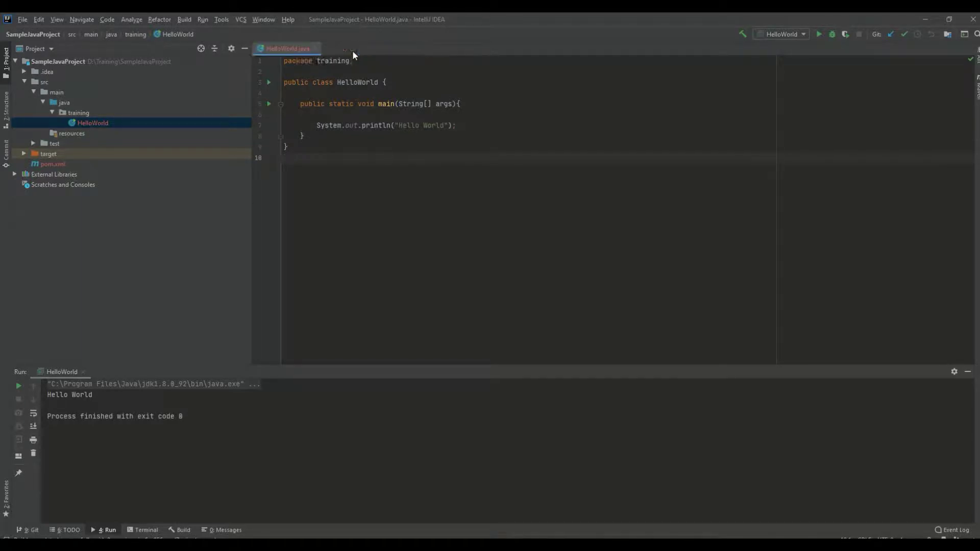
pyautogui.rightClick(92, 123)
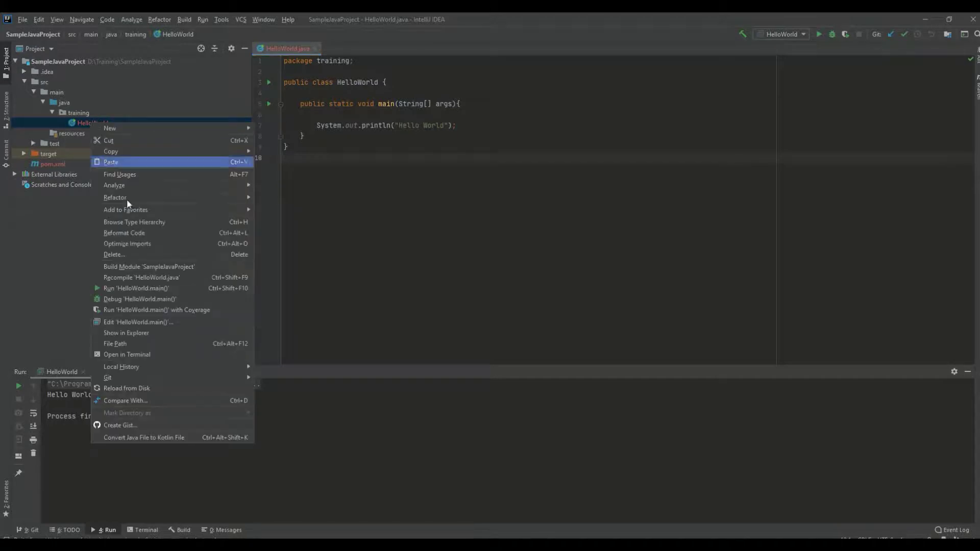
pyautogui.click(122, 286)
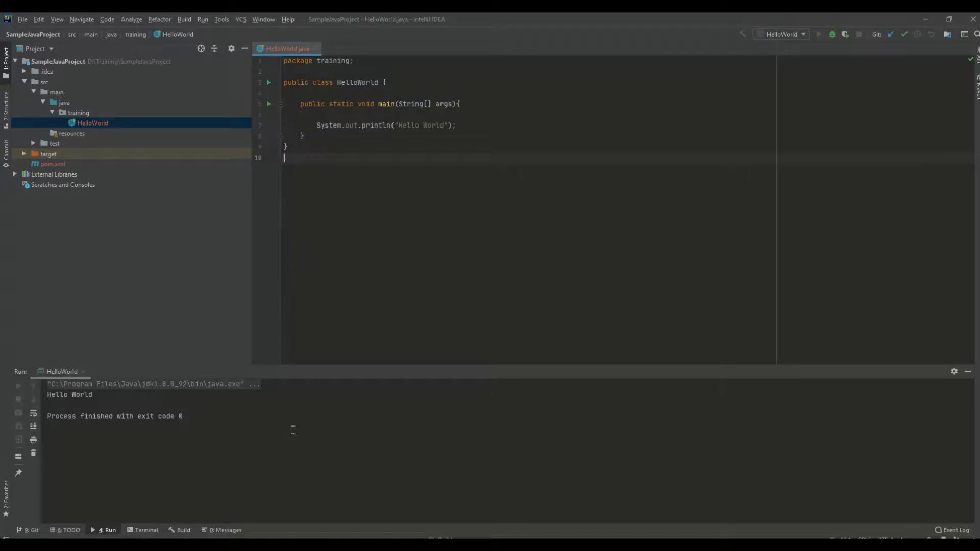
pyautogui.hotkey('shift', 'F10')
# - Check the SampleJavaProject folder in File Explorer, review the .gitignore entries in IntelliJ IDEA, and minimize the IDE
pyautogui.hotkey('alt', 'Tab')
pyautogui.click(426, 36)
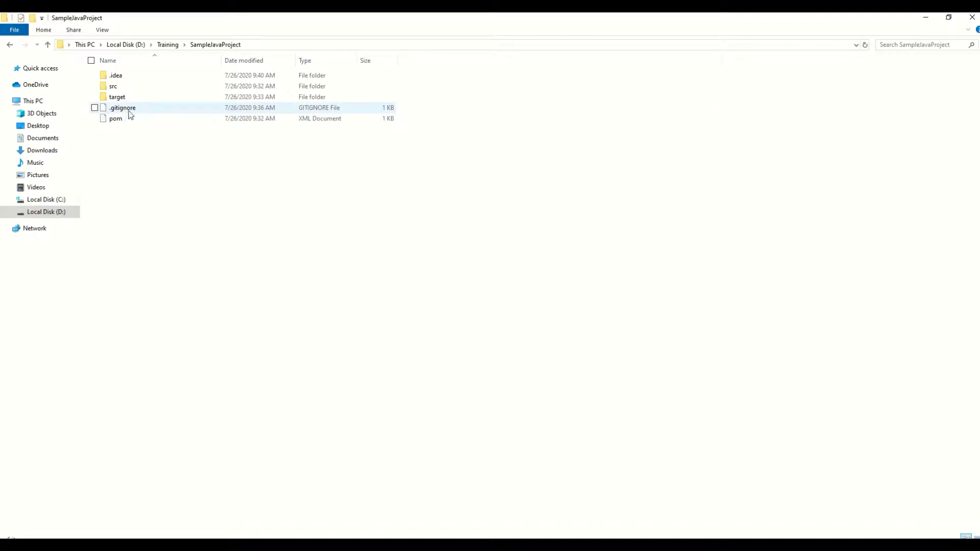
pyautogui.hotkey('alt', 'Tab')
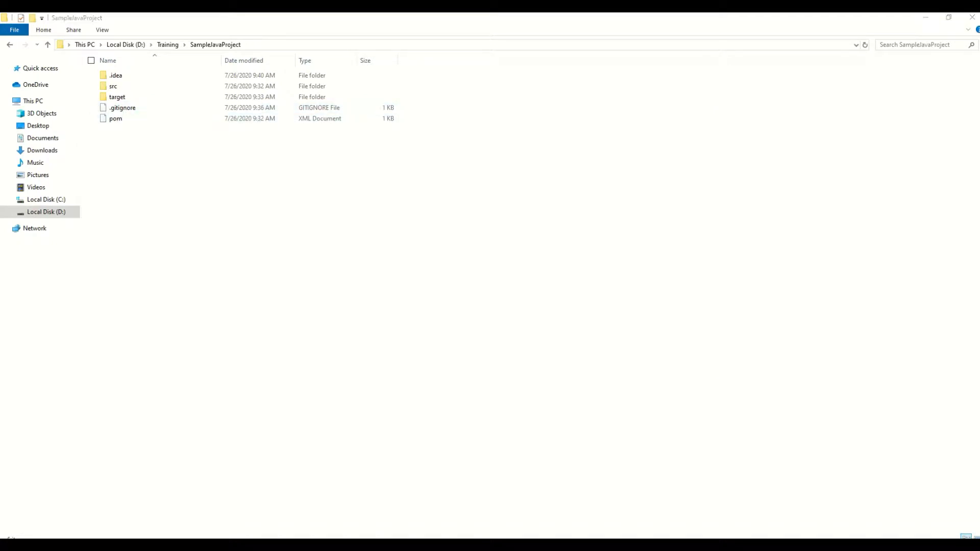
pyautogui.doubleClick(77, 164)
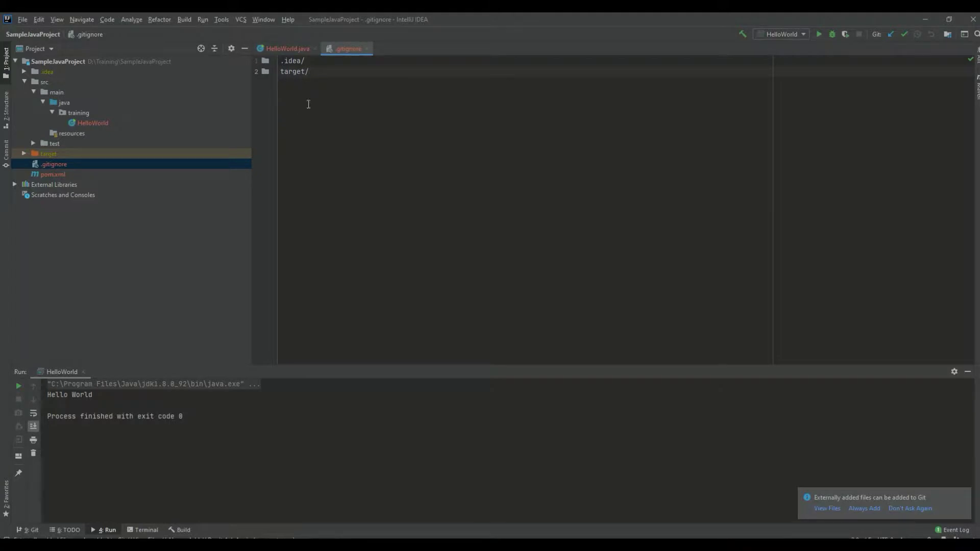
pyautogui.click(926, 19)
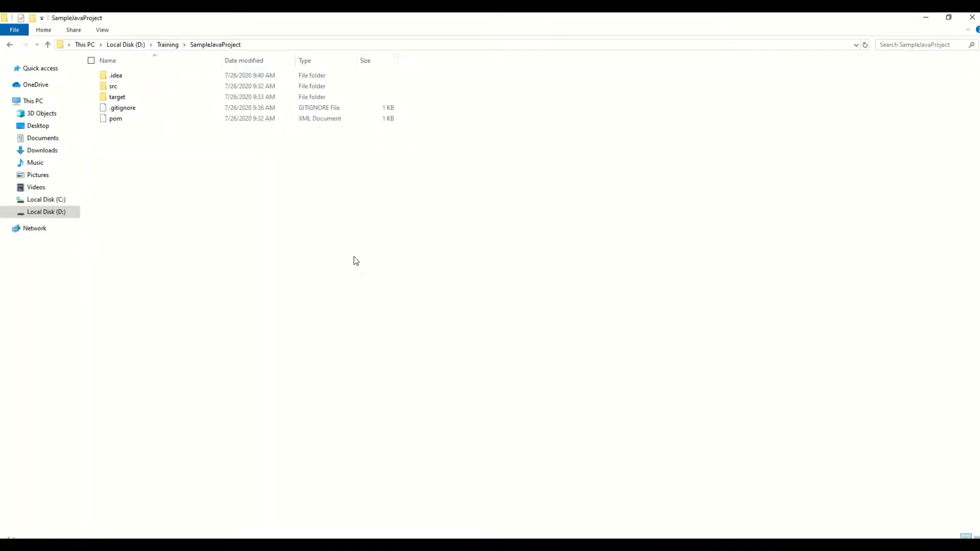
# - Copy the git add . line from Notepad++ and run it in the Command Prompt to stage the project files
pyautogui.click(314, 545)
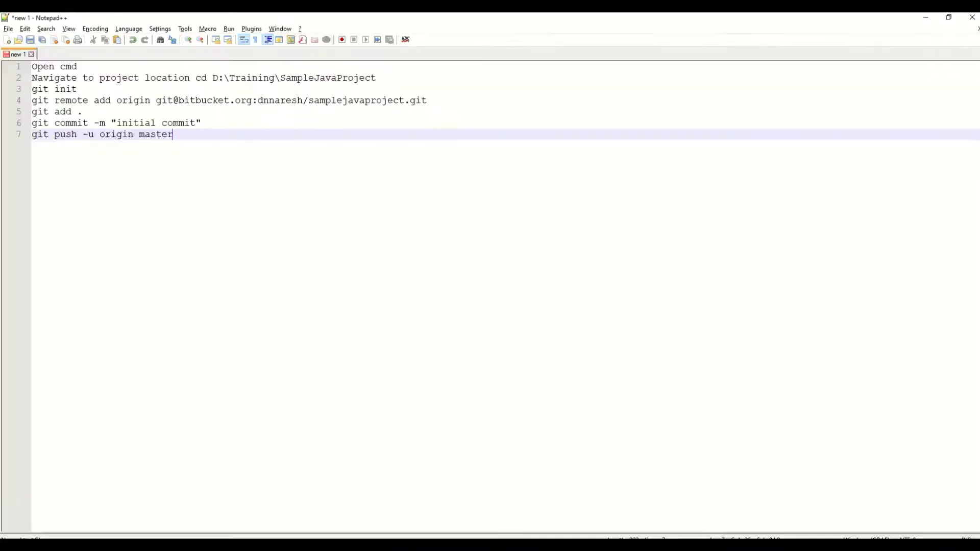
pyautogui.moveTo(84, 111); pyautogui.dragTo(32, 112)
pyautogui.hotkey('ctrl', 'c')
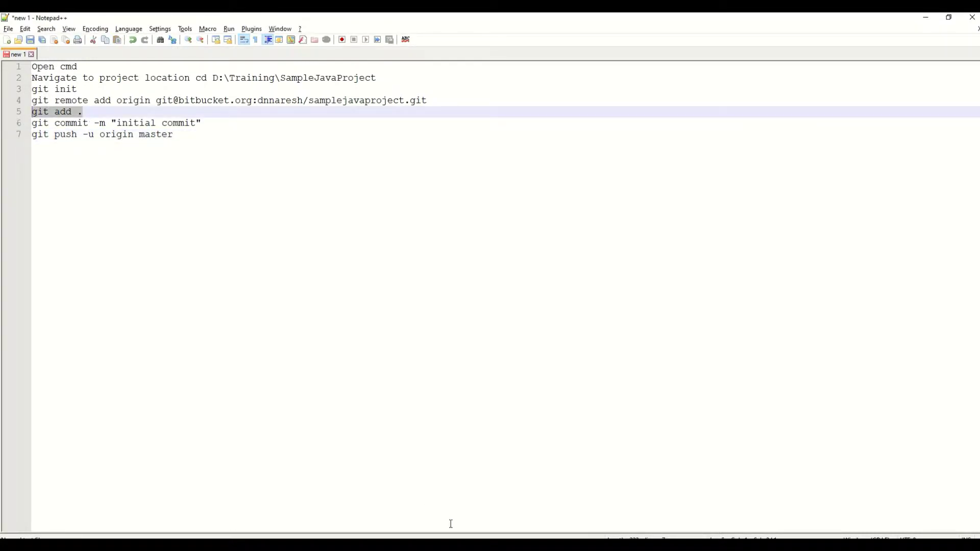
pyautogui.hotkey('alt', 'Tab')
pyautogui.hotkey('ctrl', 'v')
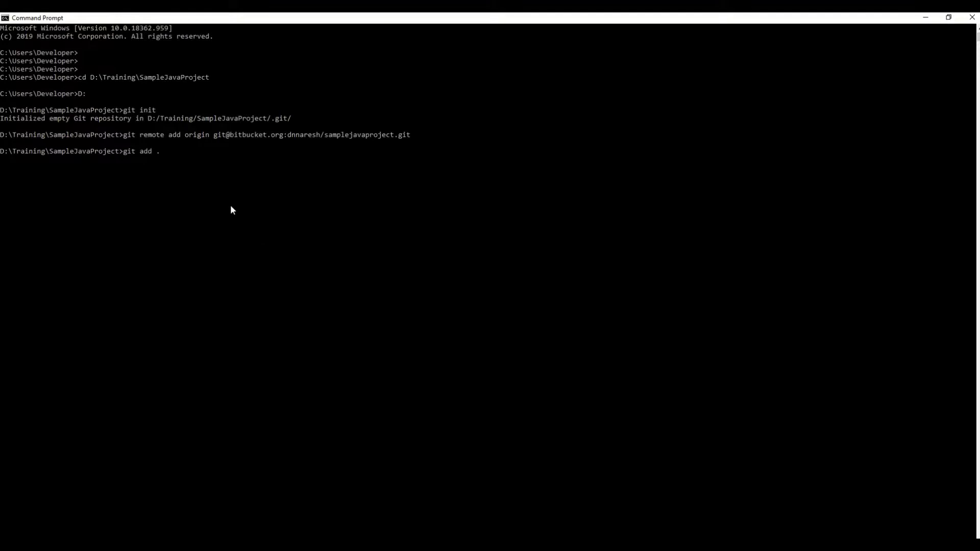
pyautogui.press('Return')
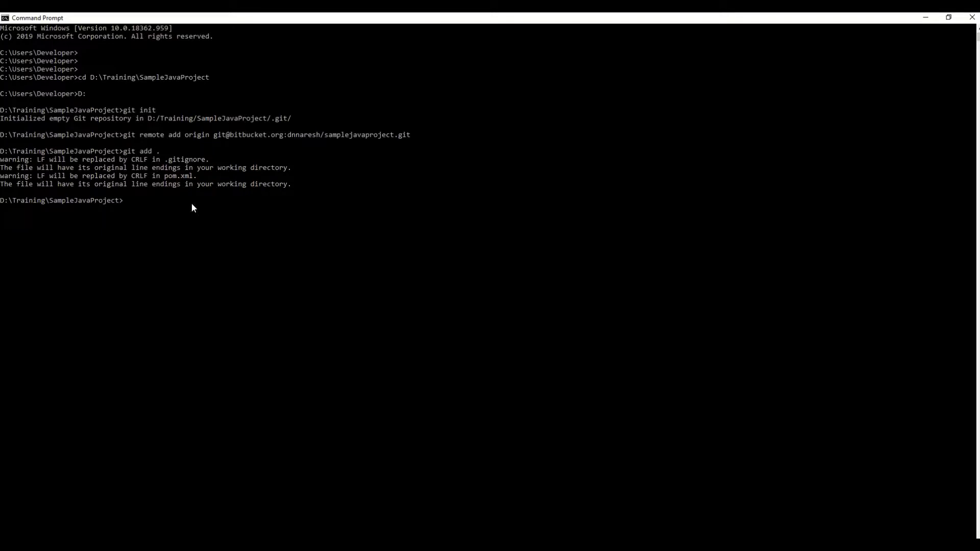
# - Commit the staged files in the Command Prompt with the noted git commit command and the message "initial commit"
pyautogui.hotkey('alt', 'Tab')
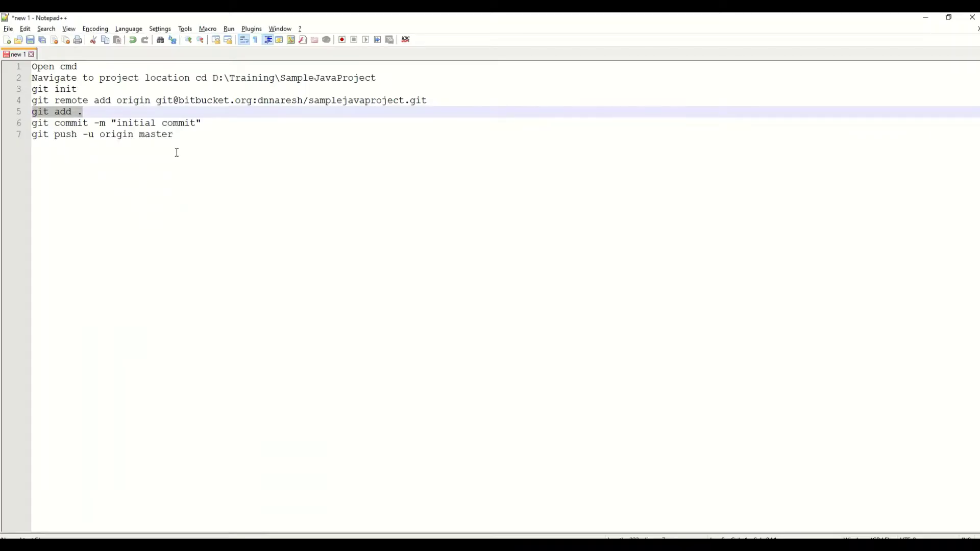
pyautogui.click(197, 135)
pyautogui.moveTo(208, 123); pyautogui.dragTo(30, 124)
pyautogui.hotkey('ctrl', 'c')
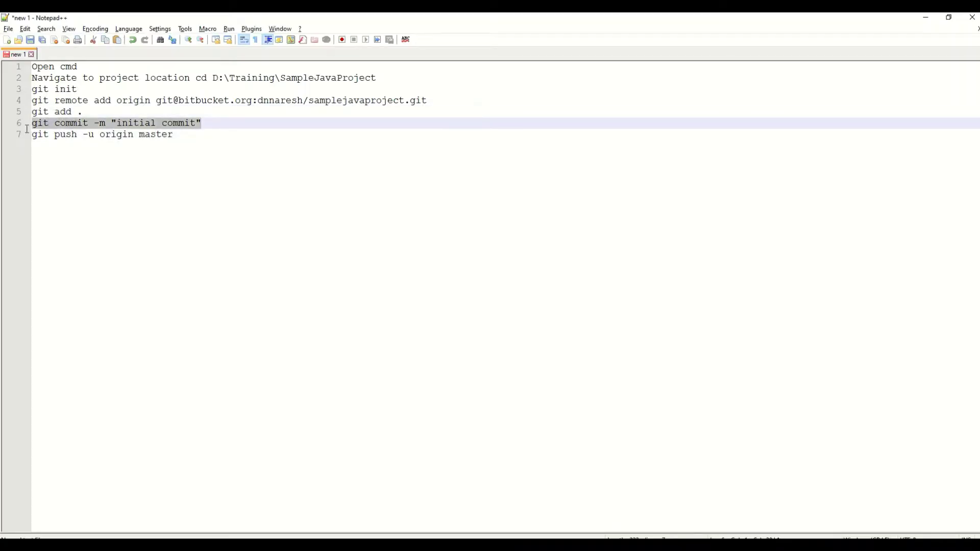
pyautogui.hotkey('alt', 'Tab')
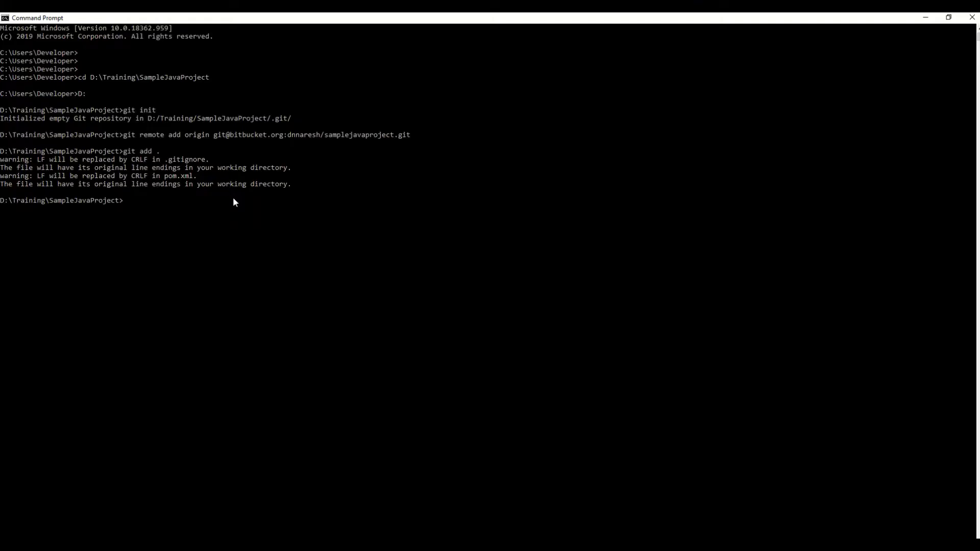
pyautogui.hotkey('ctrl', 'v')
pyautogui.press('Return')
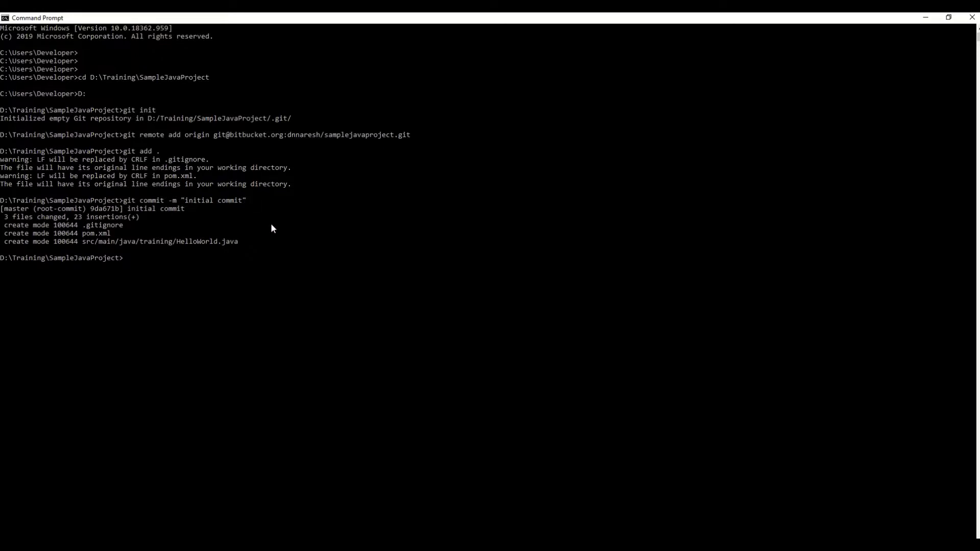
# - Return to Notepad++ and review the git push line, the remote repository address and the master branch name
pyautogui.hotkey('alt', 'Tab')
pyautogui.click(185, 138)
pyautogui.moveTo(186, 137); pyautogui.dragTo(31, 135)
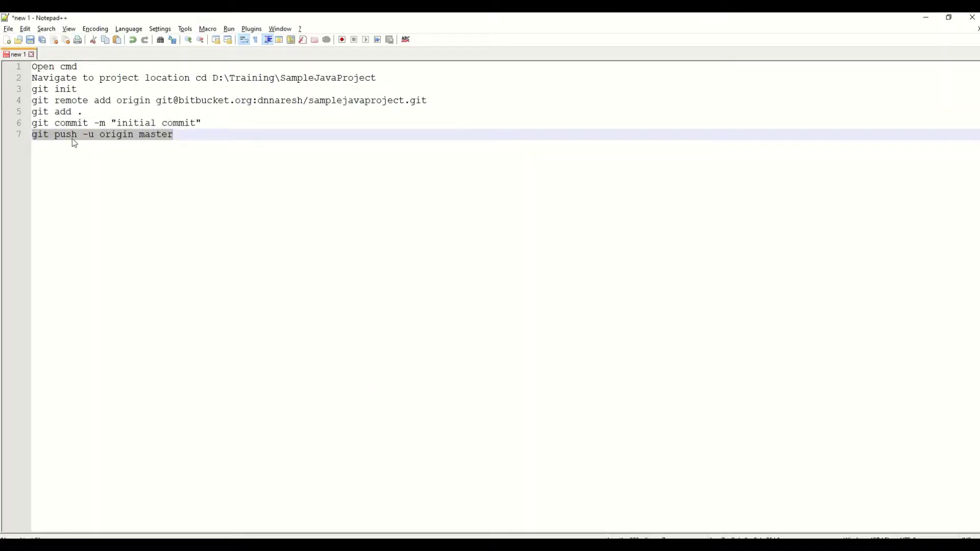
pyautogui.moveTo(263, 100); pyautogui.dragTo(379, 100)
pyautogui.doubleClick(156, 135)
pyautogui.click(179, 136)
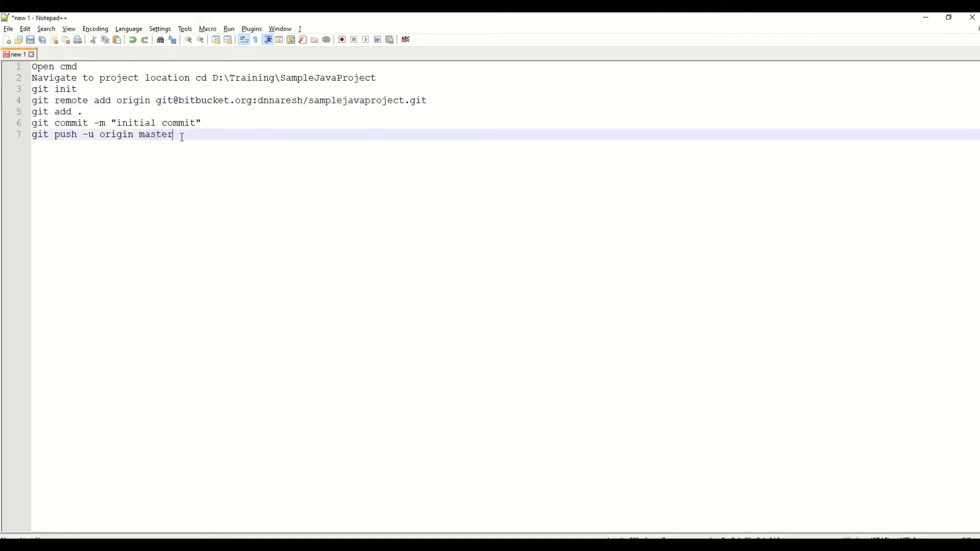
# - Run the noted git push -u origin master command in the Command Prompt and submit the SSH key passphrase
pyautogui.doubleClick(170, 136)
pyautogui.moveTo(170, 136); pyautogui.dragTo(18, 136)
pyautogui.hotkey('ctrl', 'c')
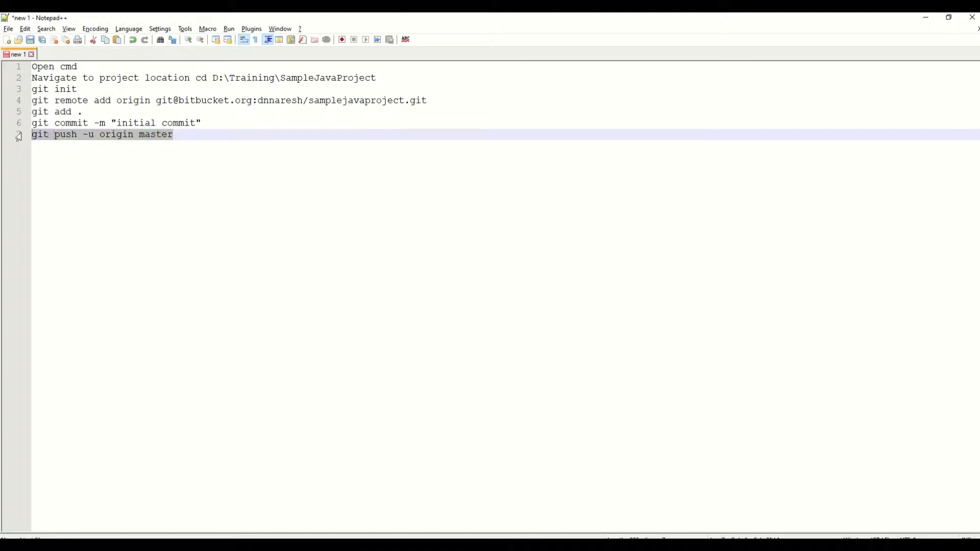
pyautogui.hotkey('alt', 'Tab')
pyautogui.hotkey('ctrl', 'v')
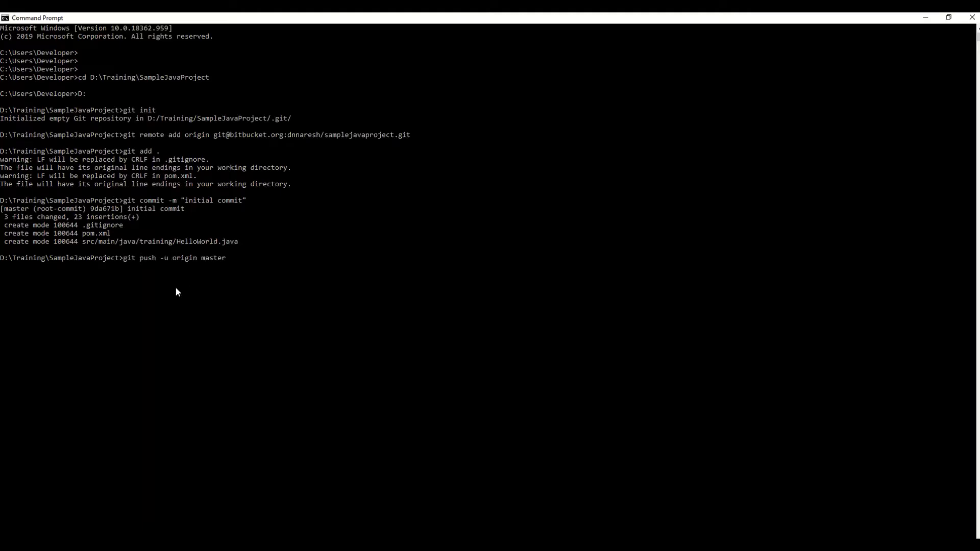
pyautogui.press('Return')
pyautogui.press('Return')
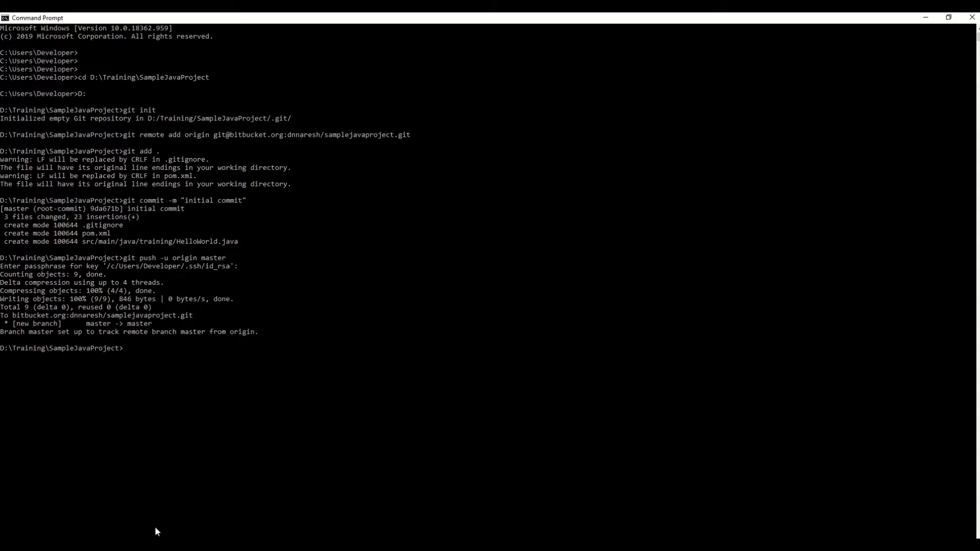
# - Switch to Bitbucket in the browser and reload the SampleJavaProject repository's source page to check the pushed files
pyautogui.hotkey('alt', 'Tab')
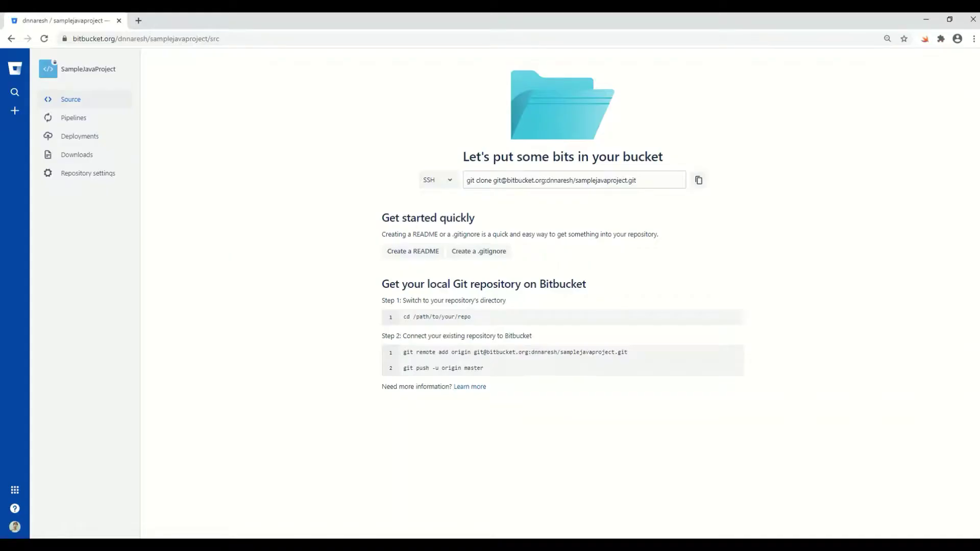
pyautogui.click(308, 36)
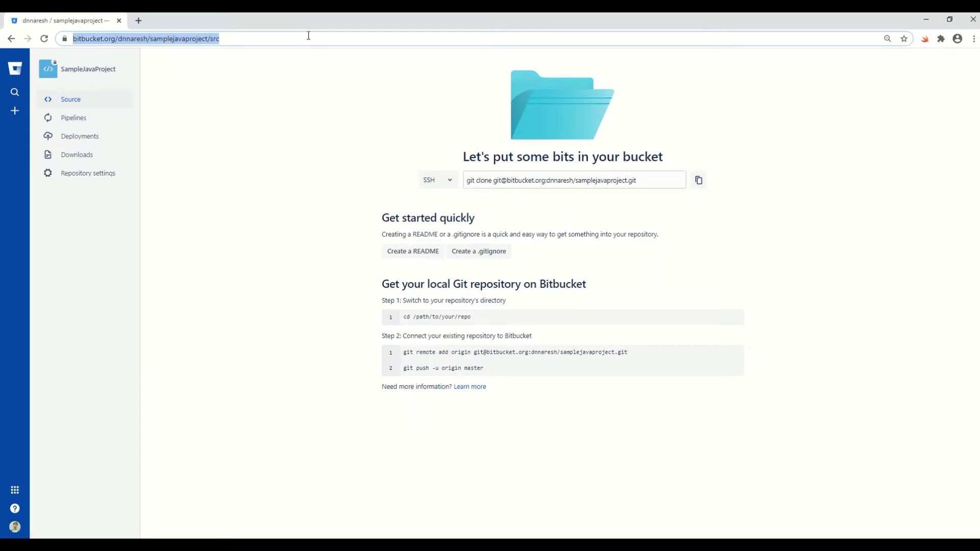
pyautogui.press('Return')
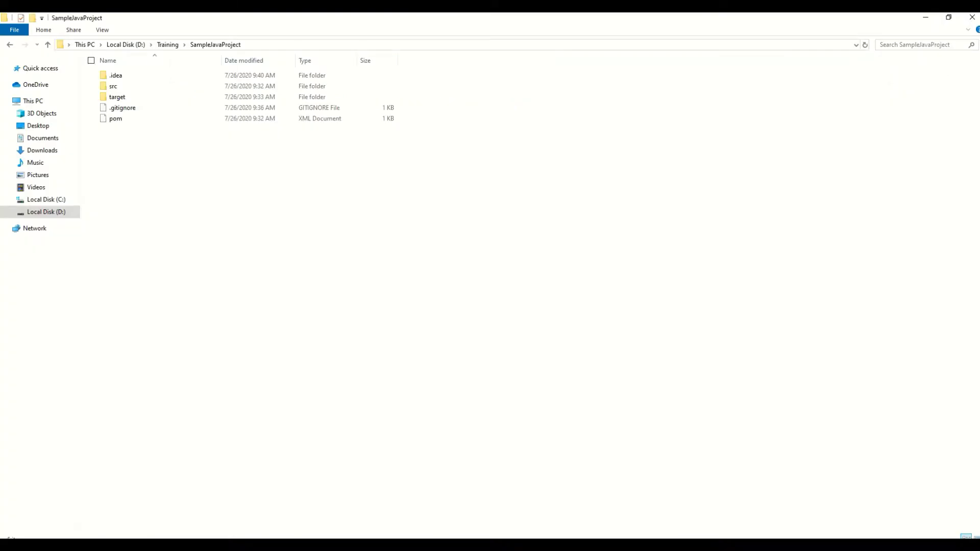
# - Place the local SampleJavaProject folder window beside the Bitbucket source list and compare their contents, including the target folder
pyautogui.doubleClick(300, 22)
pyautogui.moveTo(535, 104); pyautogui.dragTo(762, 122)
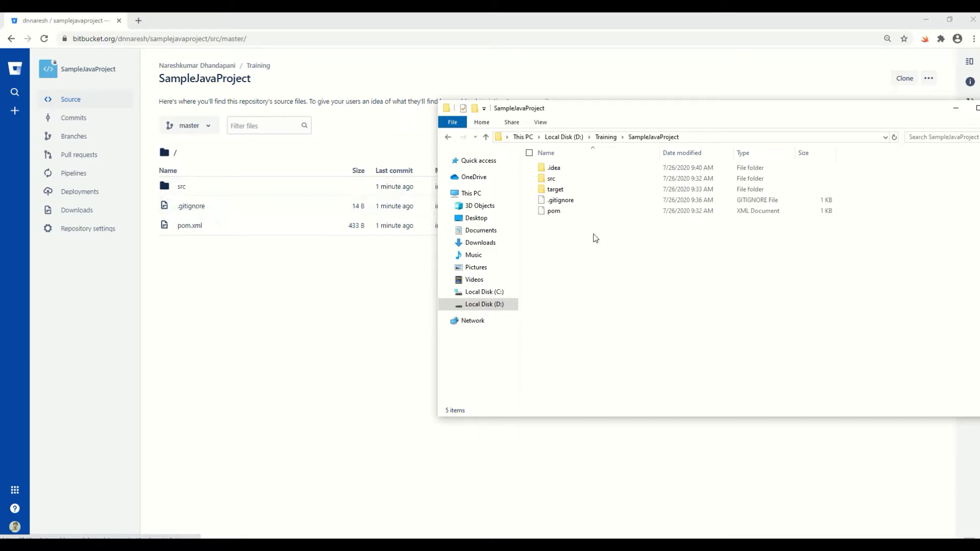
pyautogui.doubleClick(556, 190)
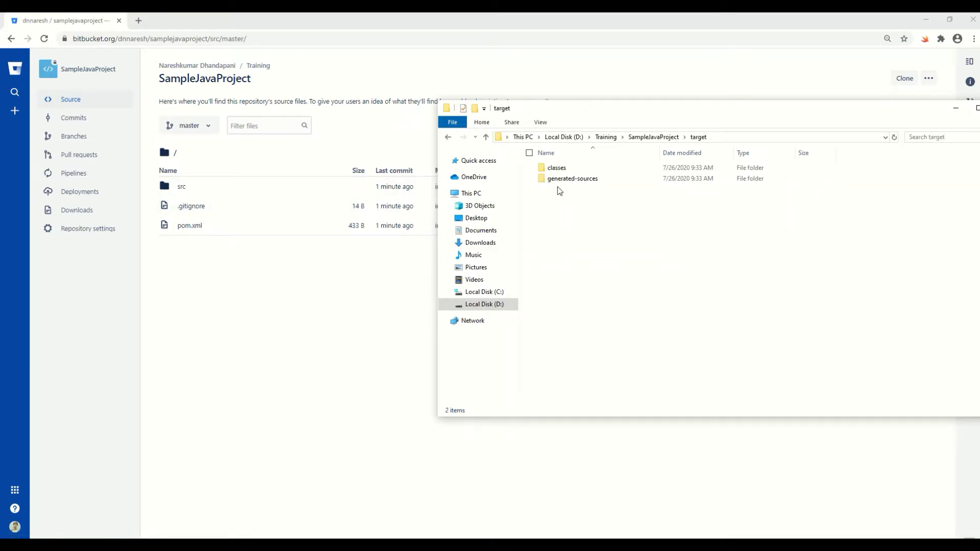
pyautogui.click(448, 137)
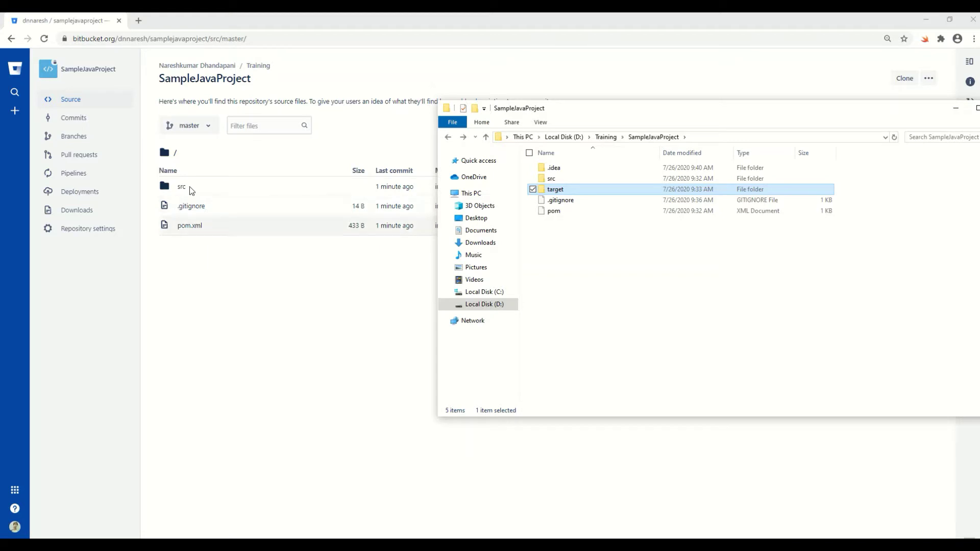
pyautogui.click(233, 321)
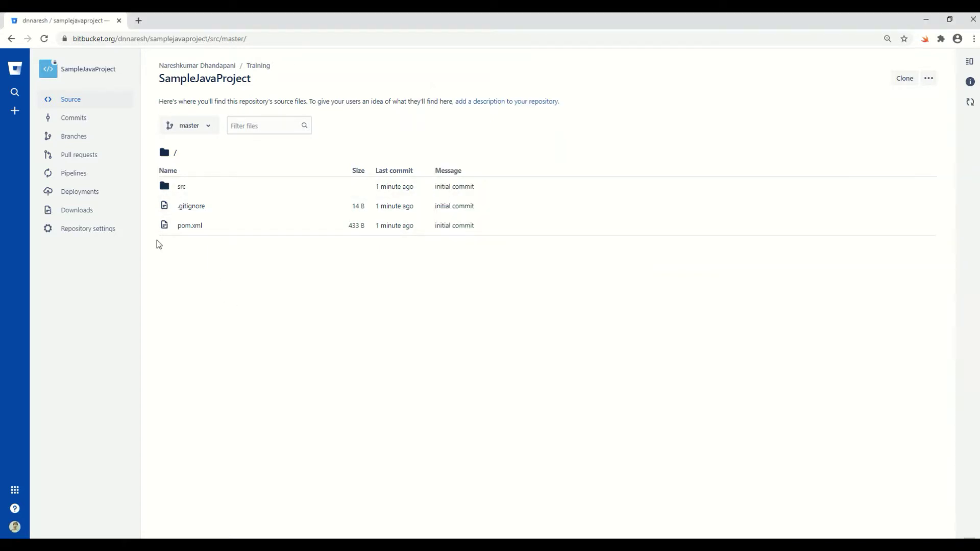
# - Open the repository's commit history in Bitbucket and examine the message of the listed commit
pyautogui.click(81, 121)
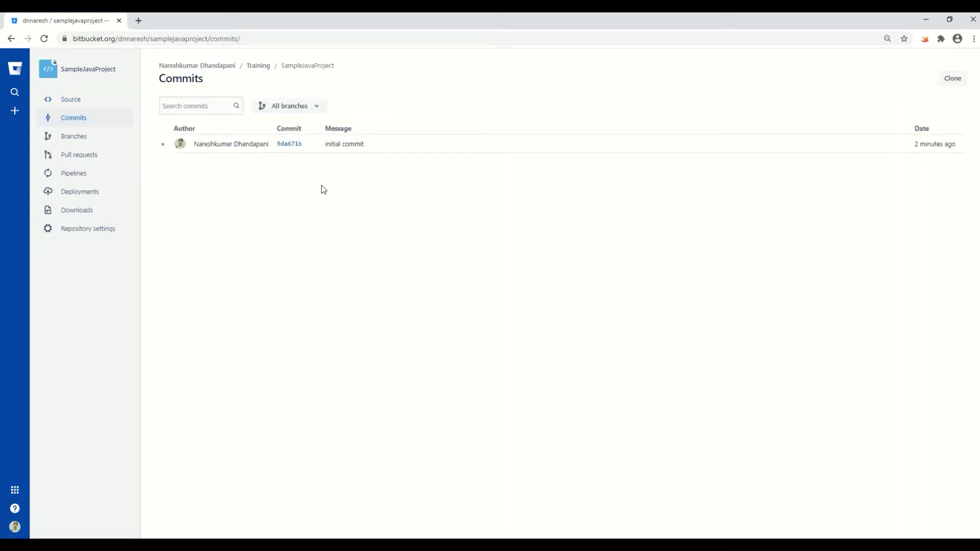
pyautogui.moveTo(325, 144); pyautogui.dragTo(361, 144)
pyautogui.click(385, 180)
pyautogui.click(337, 182)
pyautogui.click(384, 178)
# - Open the initial commit's details, review the diffs of its changed files, and return to the commit history
pyautogui.click(290, 146)
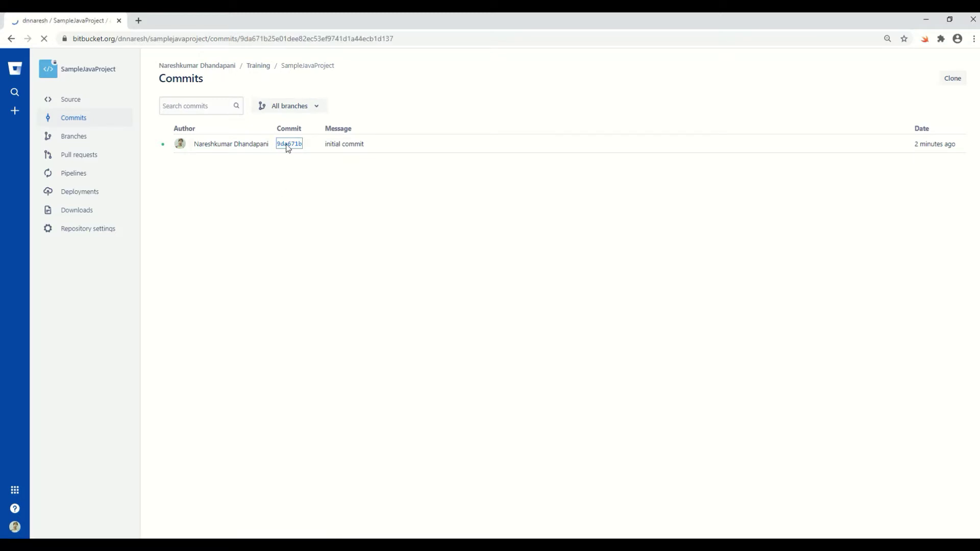
pyautogui.scroll(-1, 313, 224)
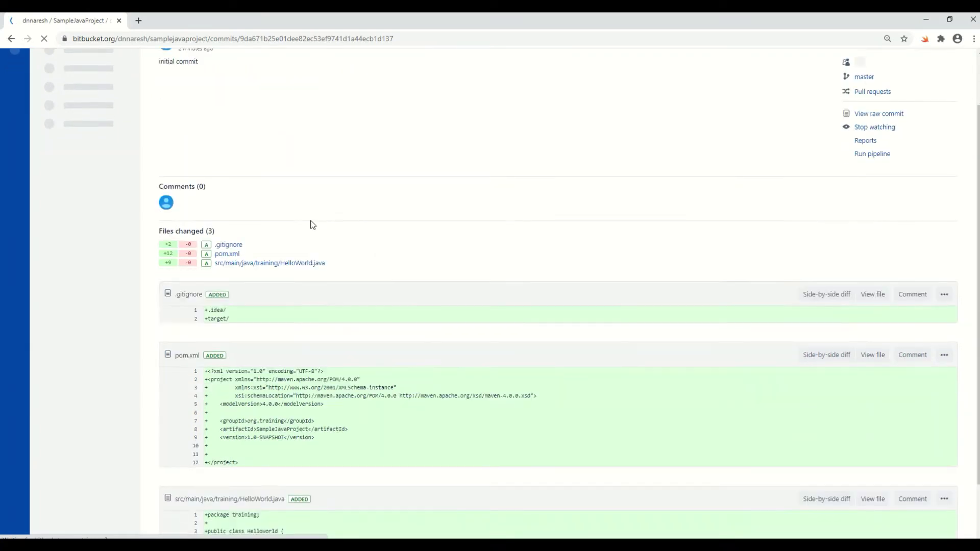
pyautogui.scroll(-1, 313, 225)
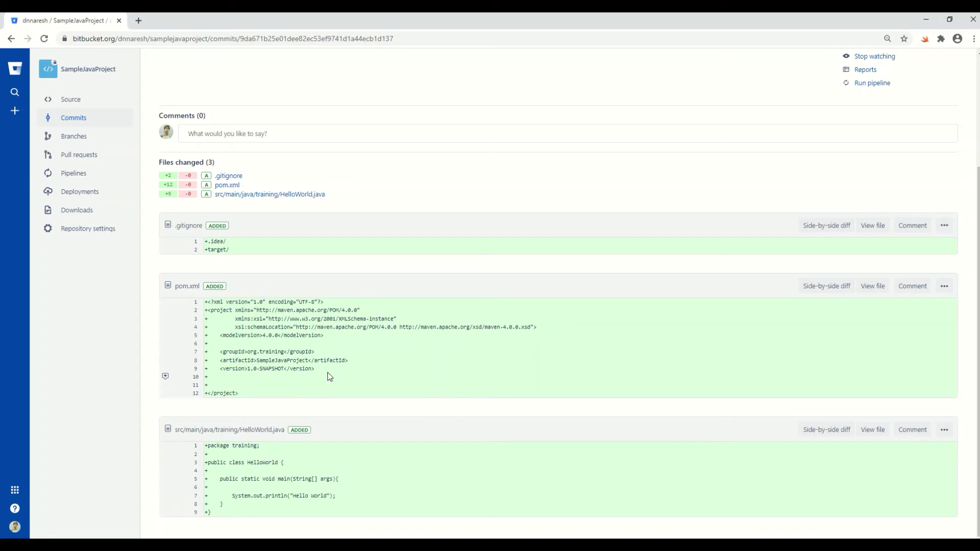
pyautogui.scroll(3, 335, 329)
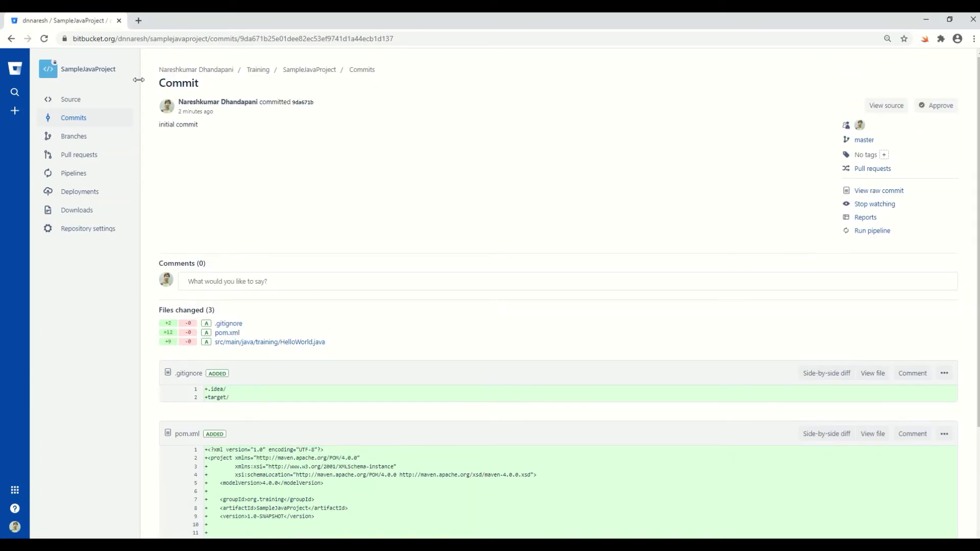
pyautogui.click(14, 40)
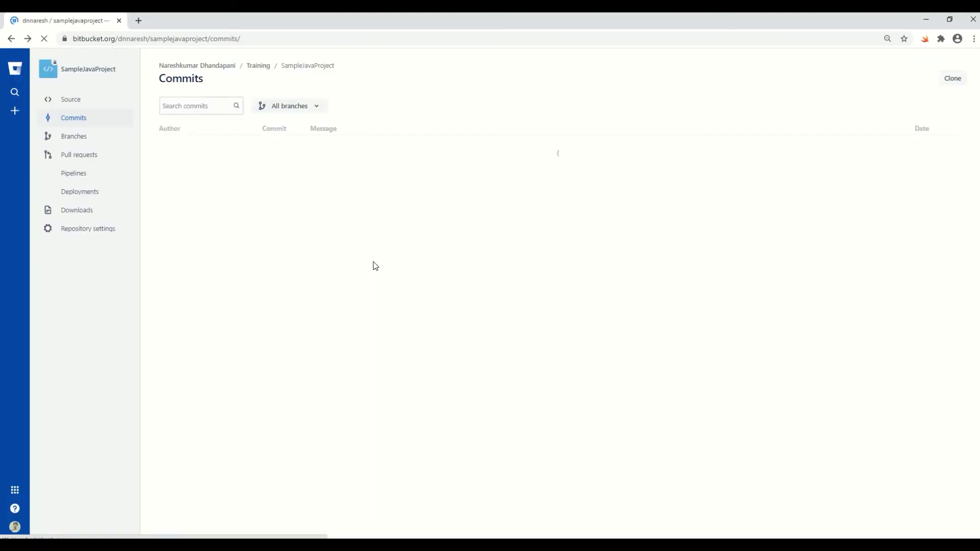
# - Compare the commit's message in Bitbucket with the message in the git commit command in the Command Prompt, and return to Bitbucket
pyautogui.moveTo(327, 133); pyautogui.dragTo(348, 133)
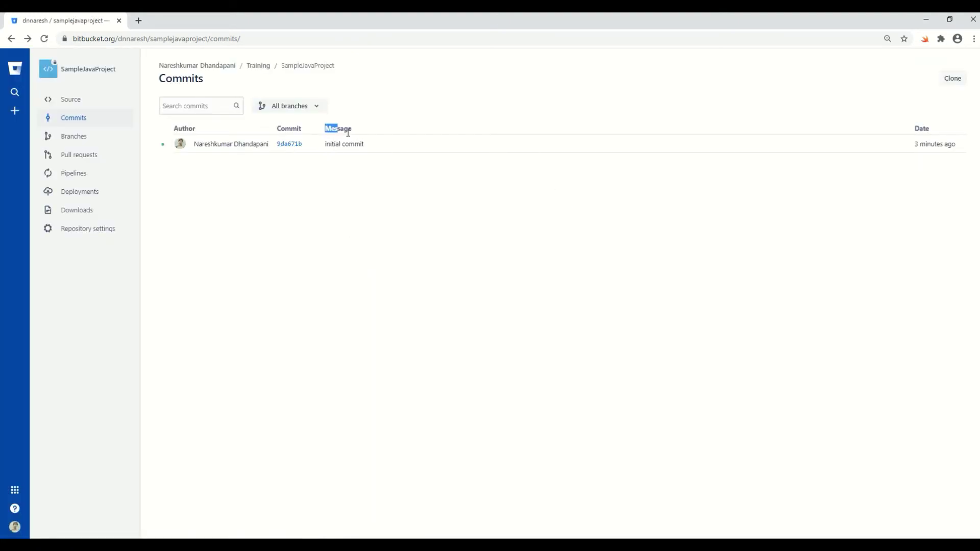
pyautogui.click(420, 540)
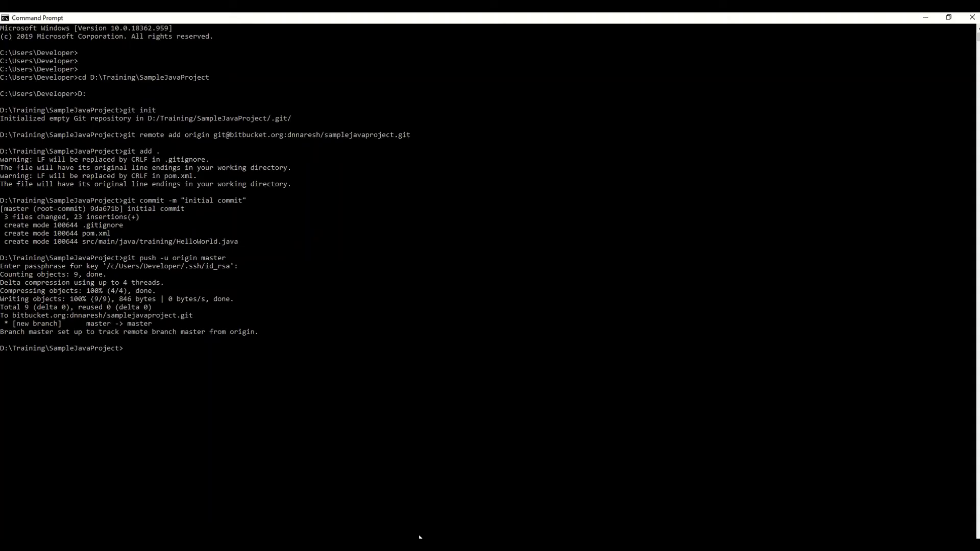
pyautogui.click(434, 251)
pyautogui.moveTo(182, 201); pyautogui.dragTo(246, 201)
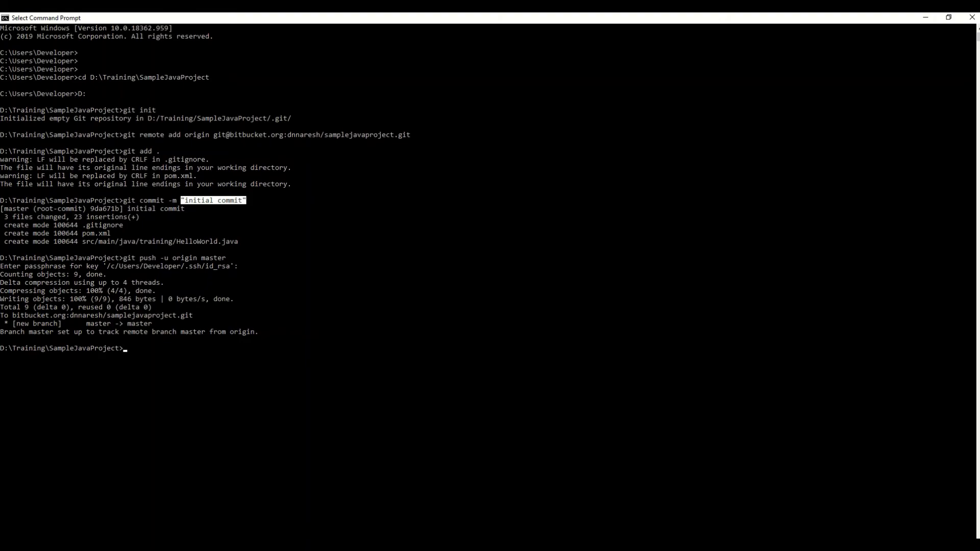
pyautogui.click(424, 539)
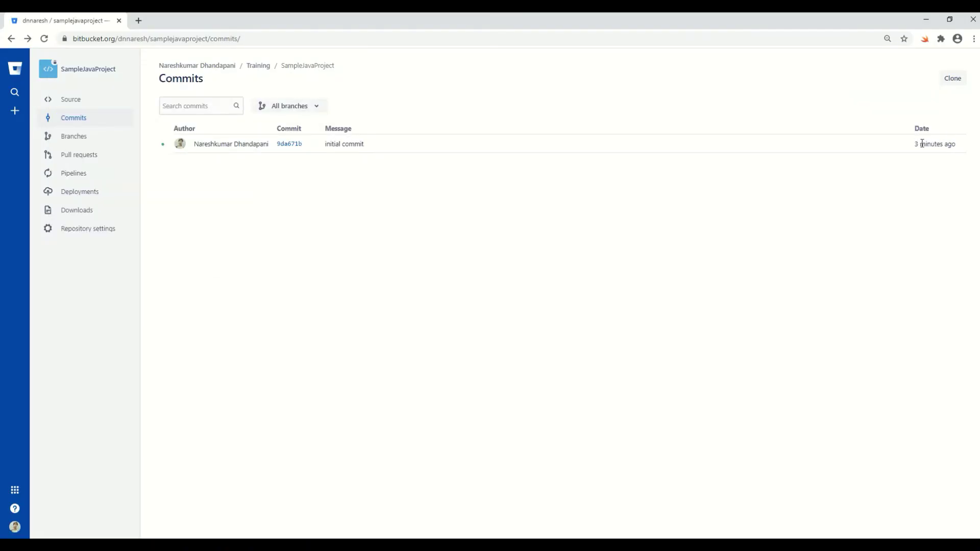
# - Check the date of the initial commit in the Bitbucket commit history
pyautogui.moveTo(920, 143); pyautogui.dragTo(960, 149)
pyautogui.click(939, 187)
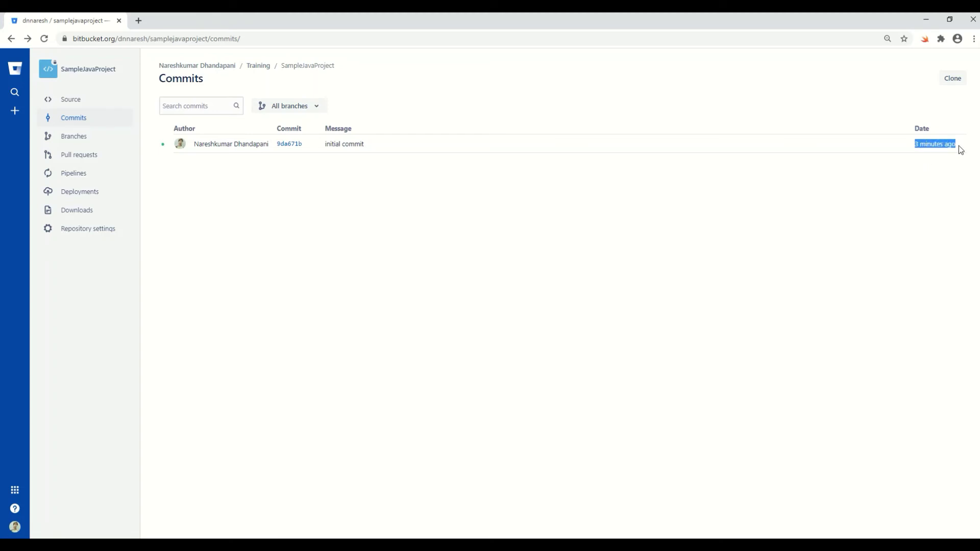
pyautogui.click(925, 169)
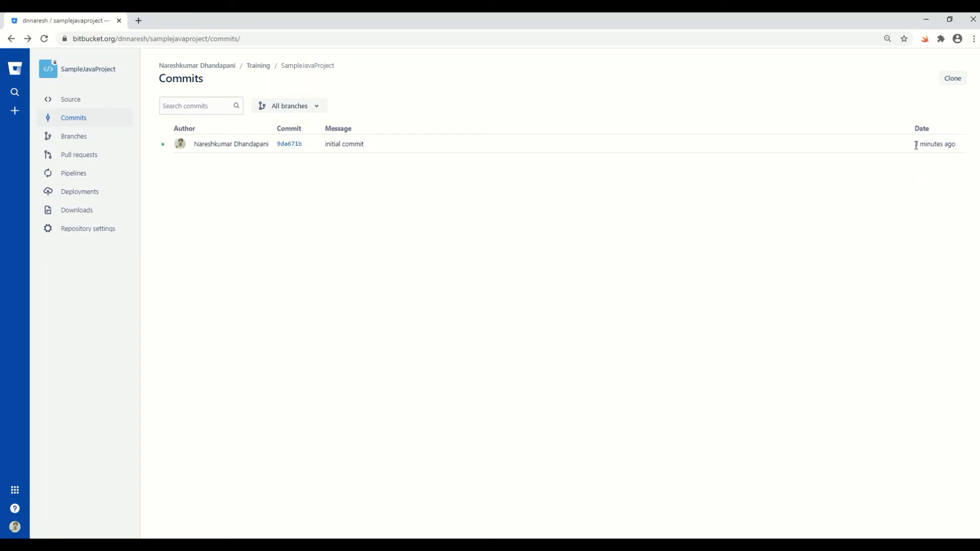